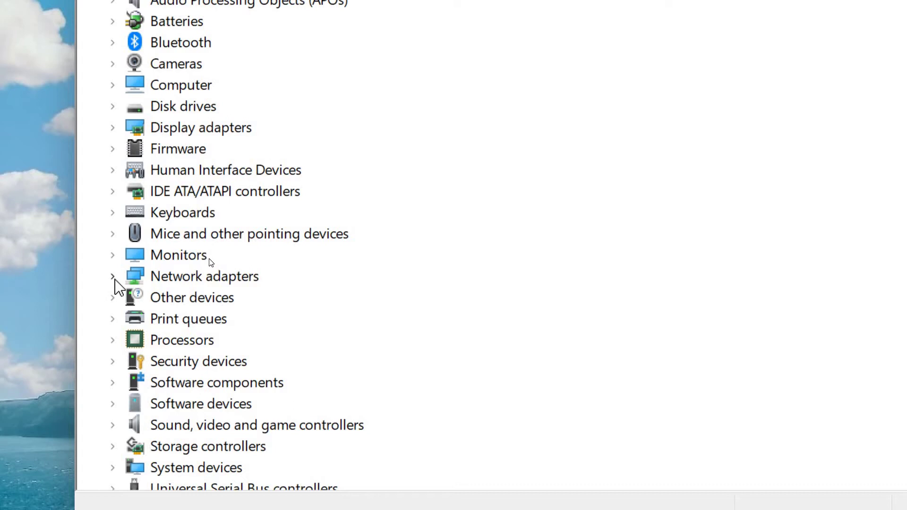
# Expand Network adapters and select the Intel(R) Wireless-AC 9560 160MHz adapter
pyautogui.click(113, 278)
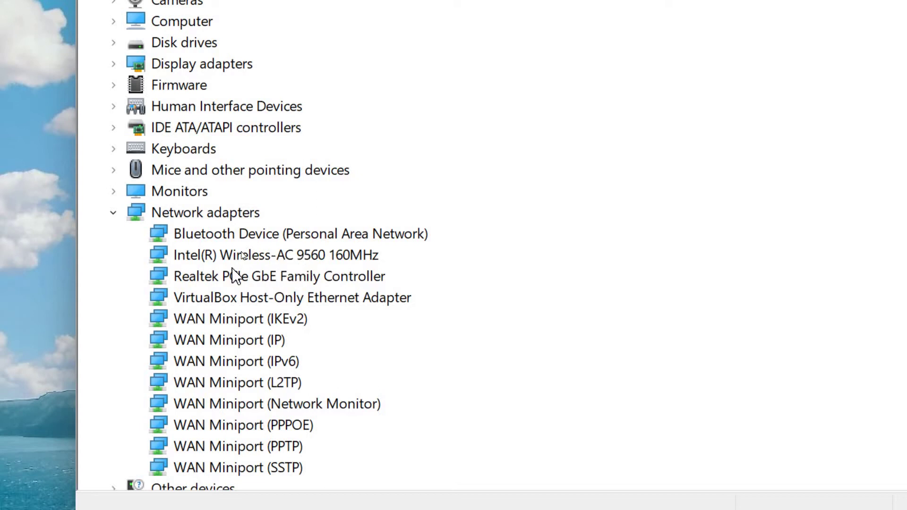
pyautogui.click(306, 246)
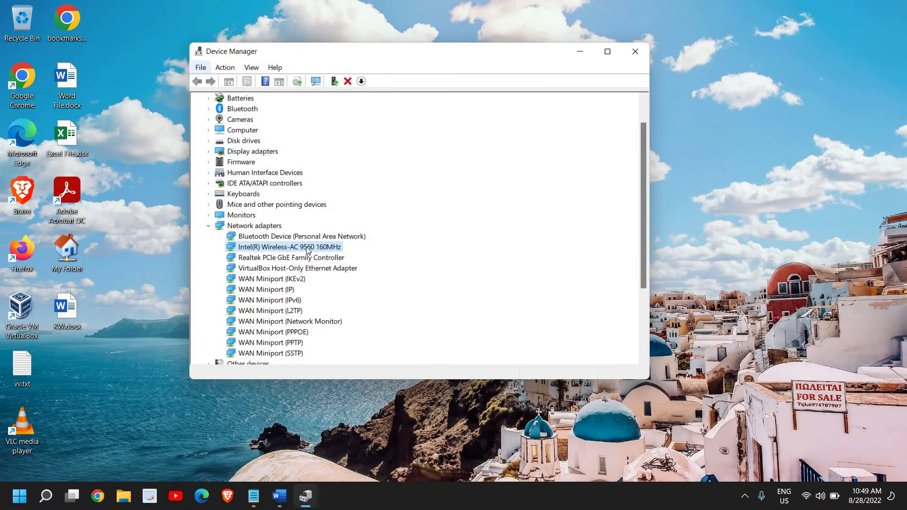
# Open the Intel adapter's Properties on the Advanced tab and select Channel Width for 2.4GHz
pyautogui.rightClick(306, 248)
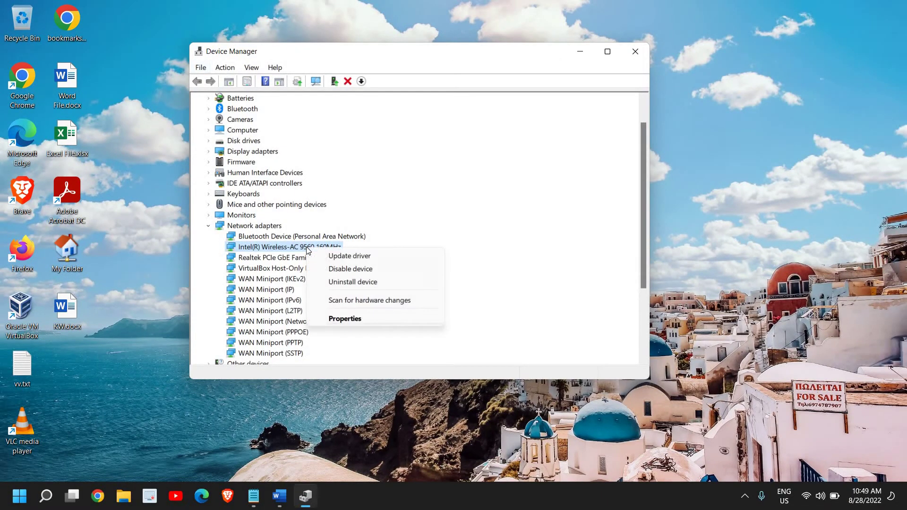
pyautogui.click(331, 318)
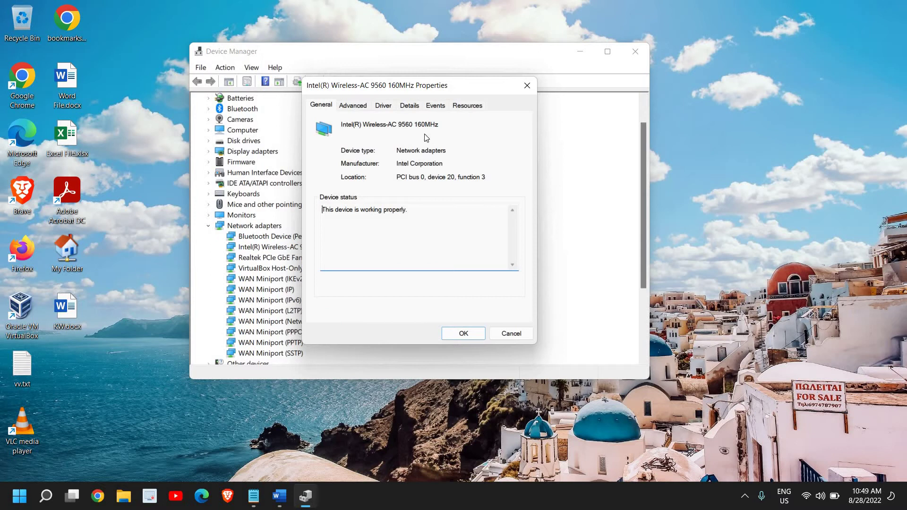
pyautogui.moveTo(413, 89); pyautogui.dragTo(332, 157)
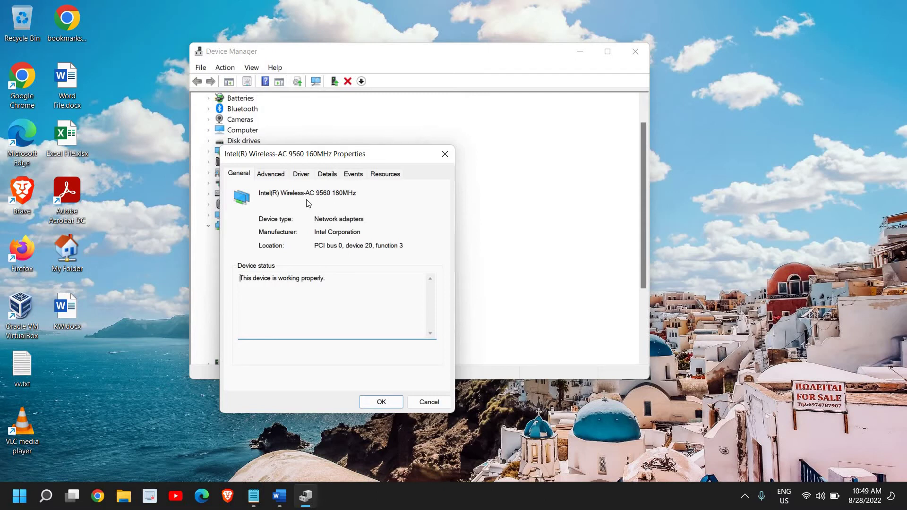
pyautogui.click(280, 175)
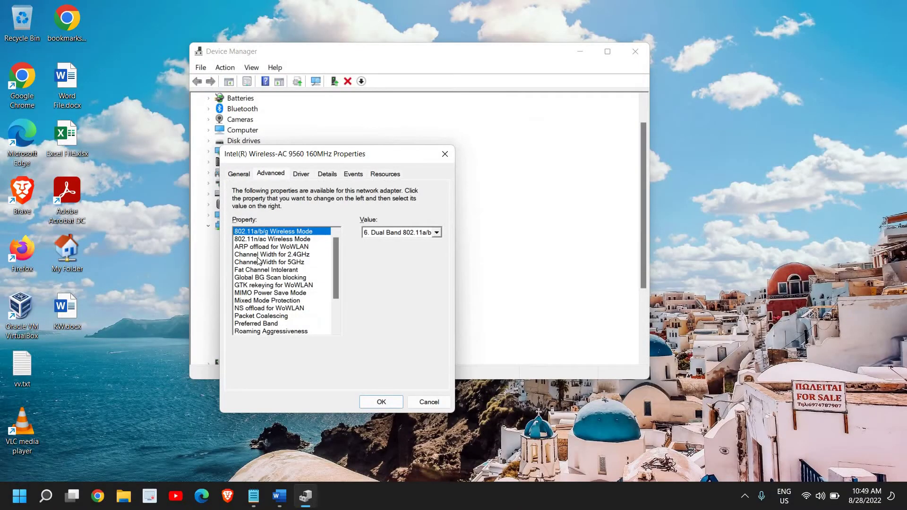
pyautogui.click(257, 255)
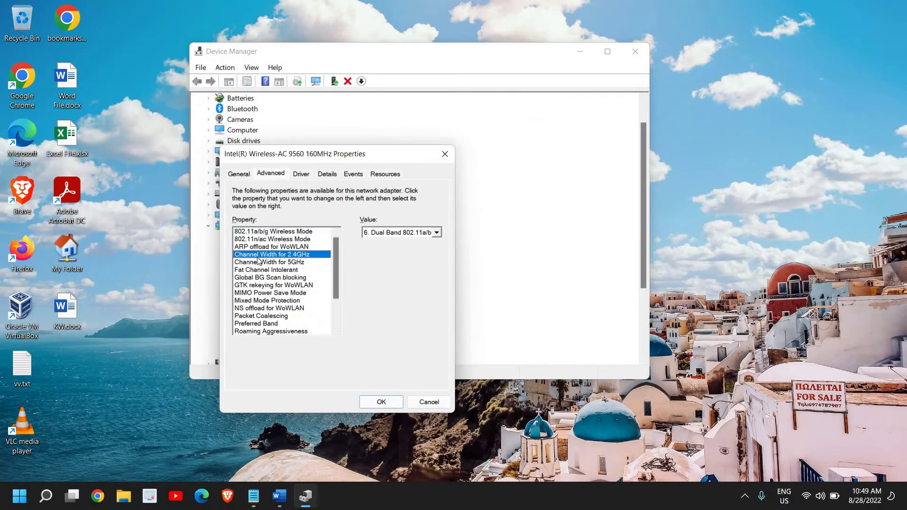
# Keep Channel Width for 2.4GHz and 5GHz both on Auto, then select Fat Channel Intolerant
pyautogui.click(384, 236)
pyautogui.click(384, 237)
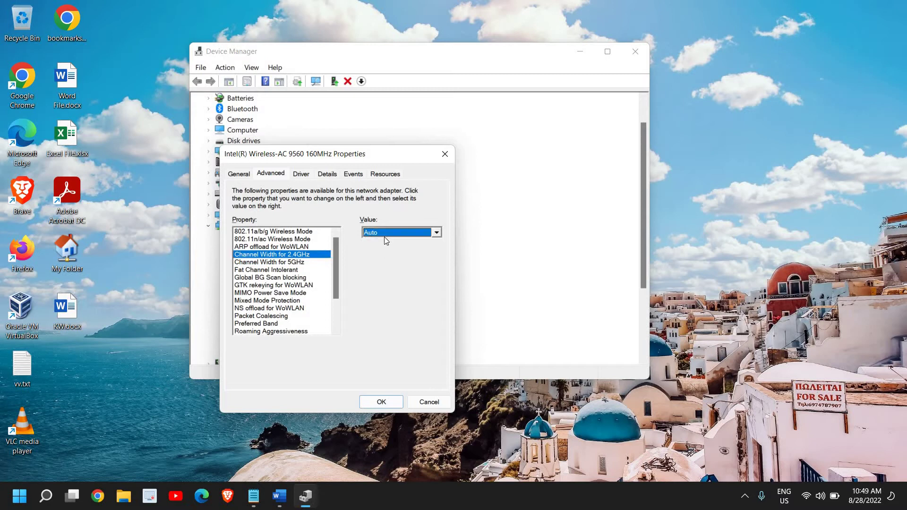
pyautogui.click(298, 262)
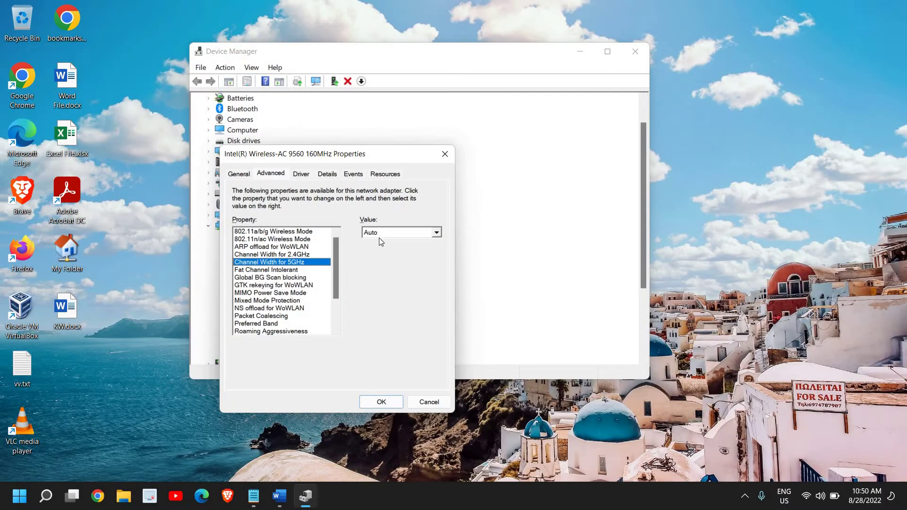
pyautogui.click(445, 212)
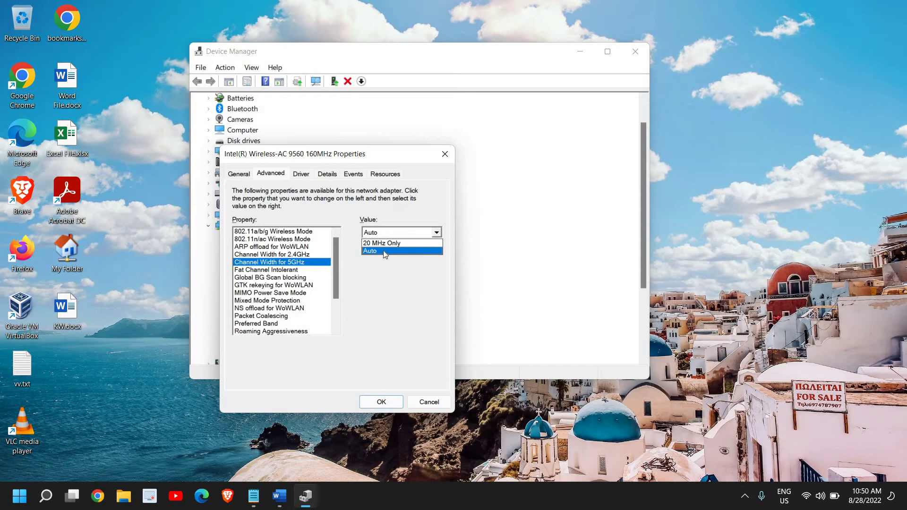
pyautogui.click(285, 274)
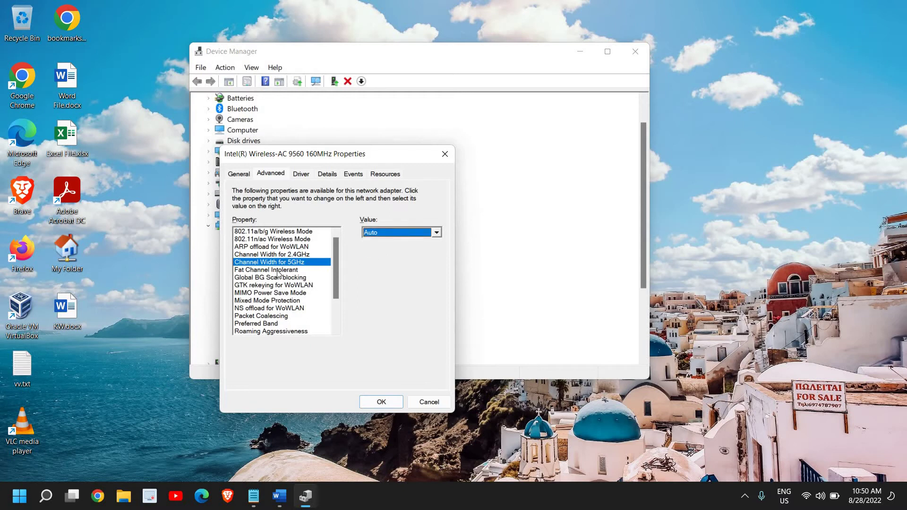
pyautogui.click(273, 271)
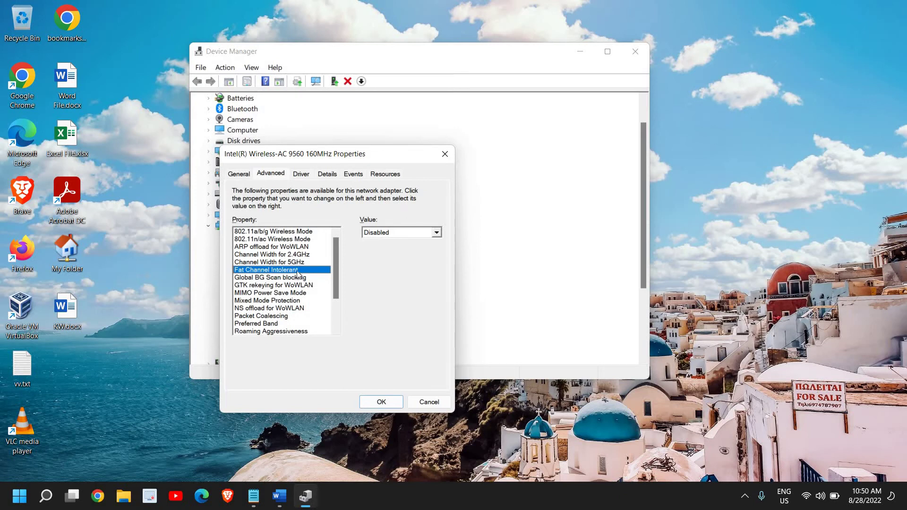
# Change Fat Channel Intolerant from Disabled to Enabled and confirm it
pyautogui.click(385, 233)
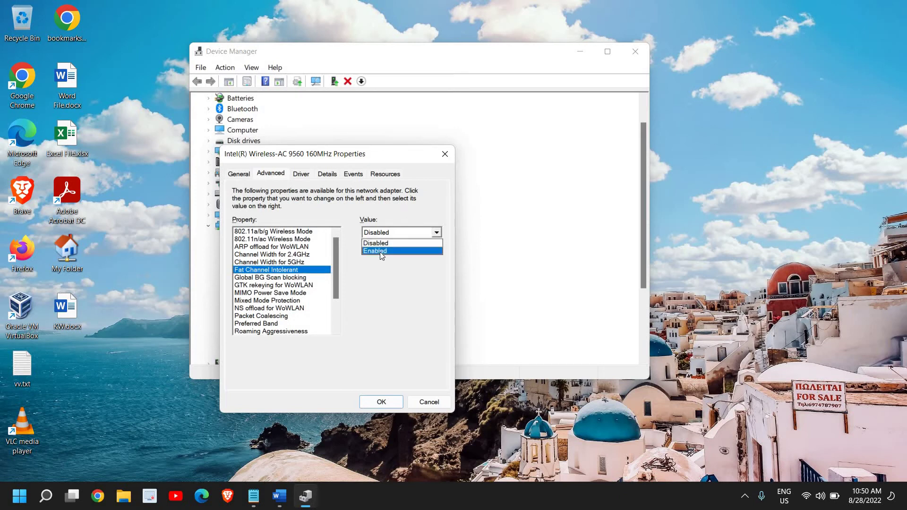
pyautogui.click(379, 251)
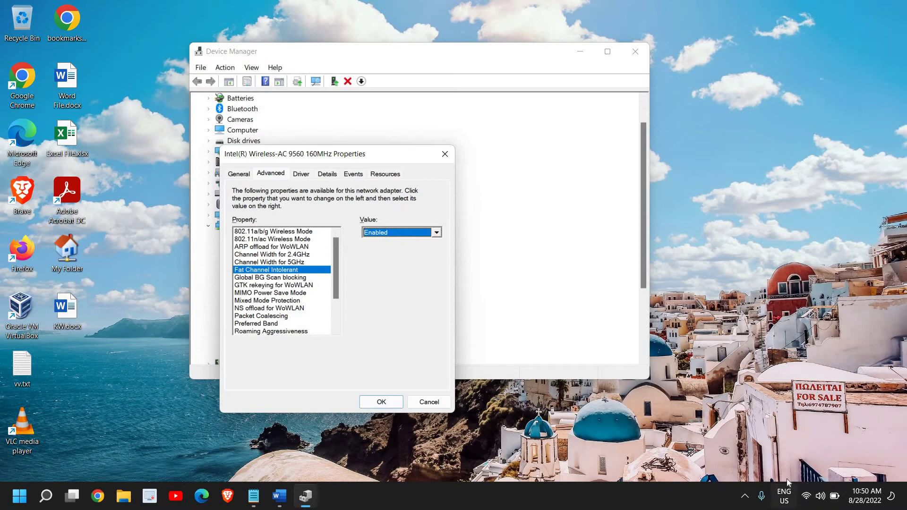
pyautogui.click(259, 272)
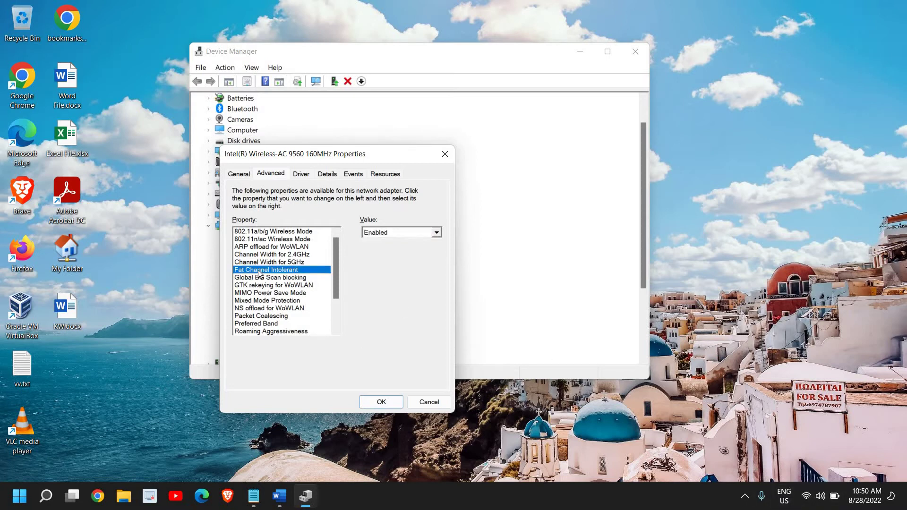
pyautogui.click(400, 234)
pyautogui.click(388, 247)
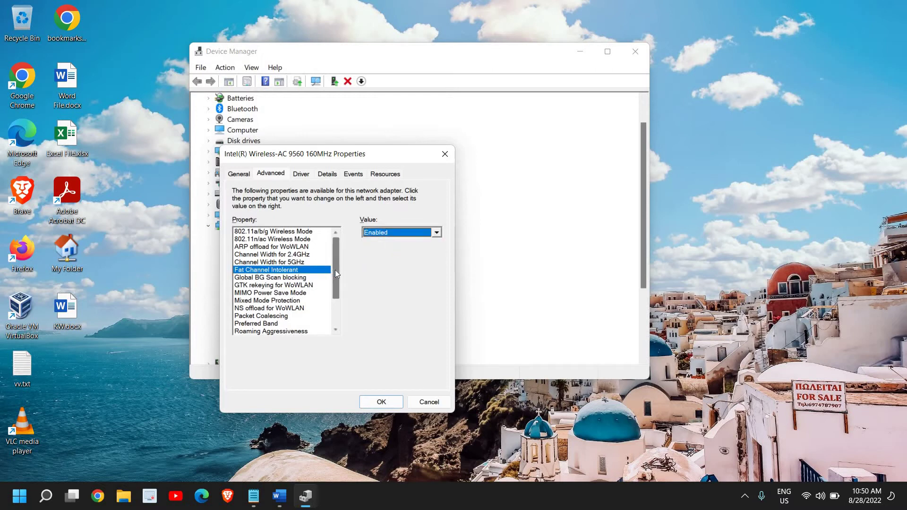
pyautogui.scroll(-1, 340, 278)
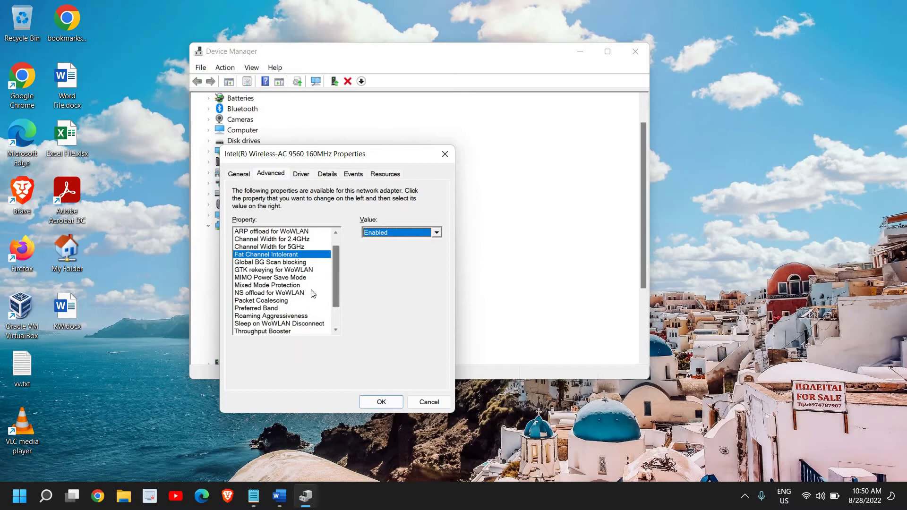
# Confirm Preferred Band stays at 3. Prefer 5GHz band, then select Roaming Aggressiveness
pyautogui.click(262, 309)
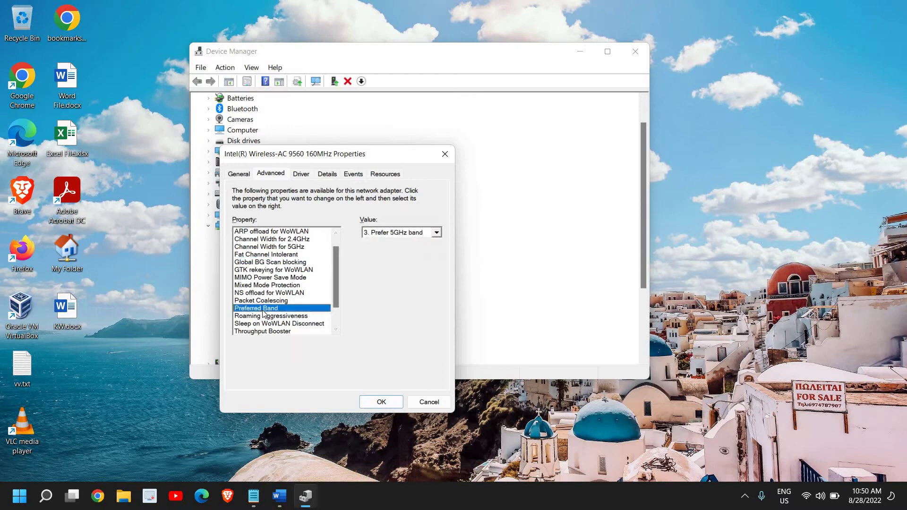
pyautogui.click(407, 234)
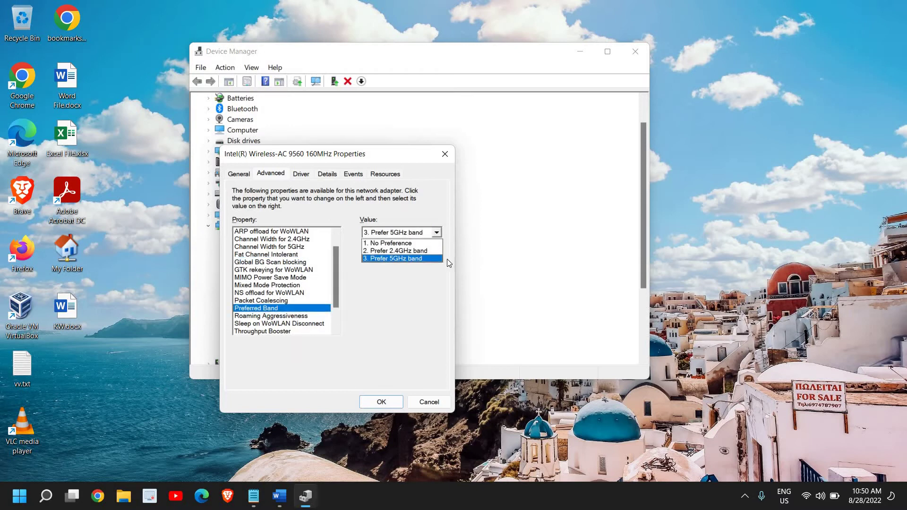
pyautogui.click(399, 259)
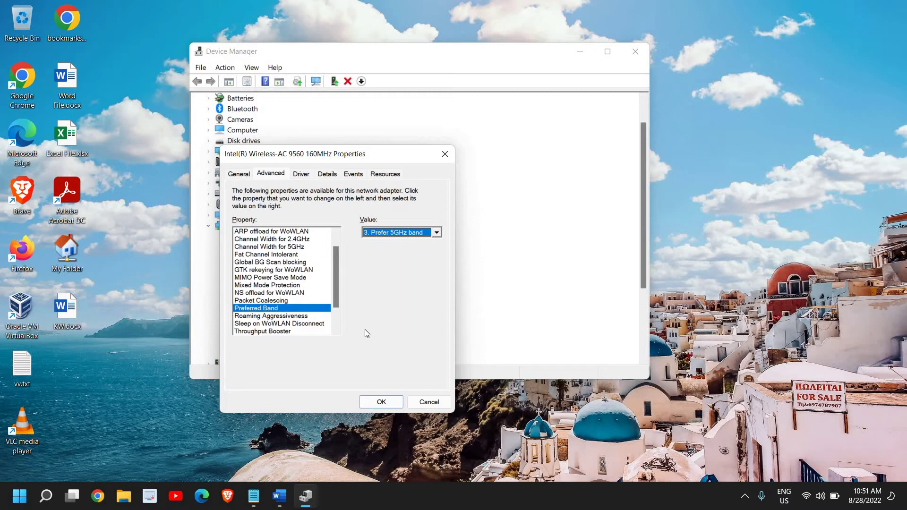
pyautogui.click(409, 234)
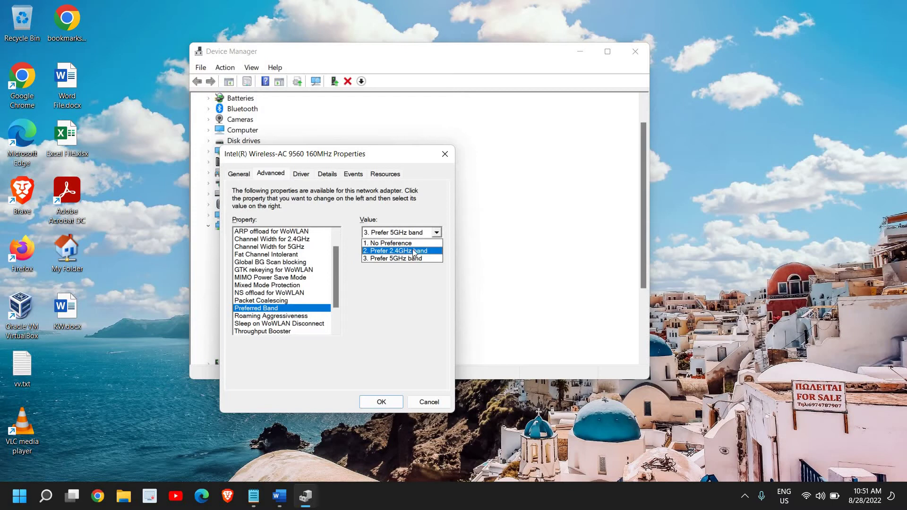
pyautogui.click(251, 319)
pyautogui.click(250, 319)
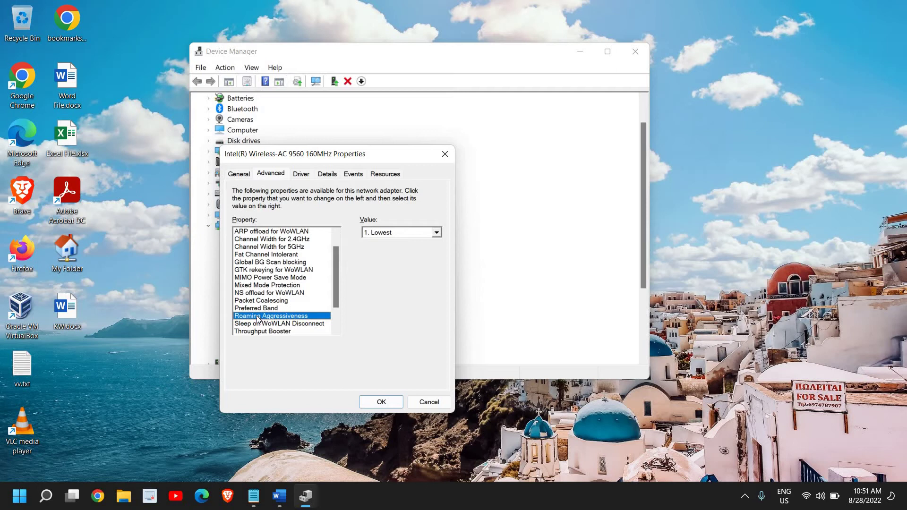
# Review the Roaming Aggressiveness levels several times and keep it at 1. Lowest
pyautogui.click(391, 235)
pyautogui.click(407, 305)
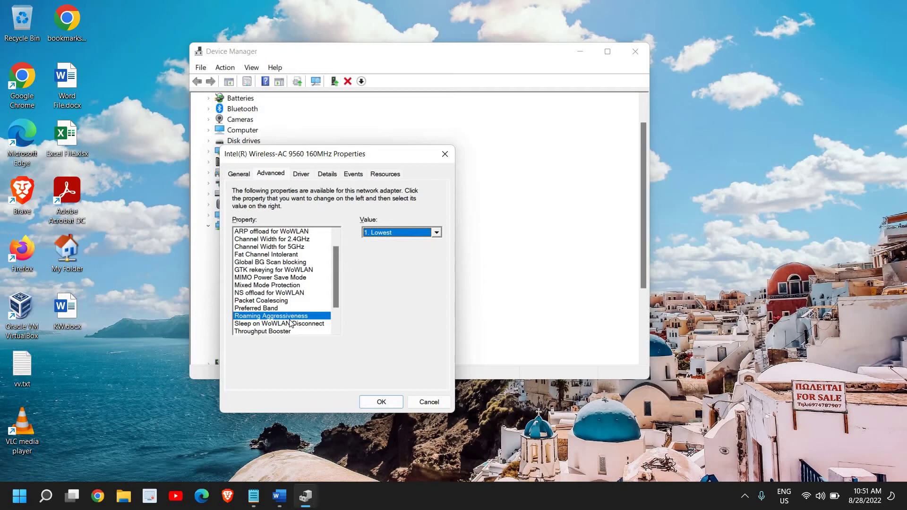
pyautogui.click(382, 233)
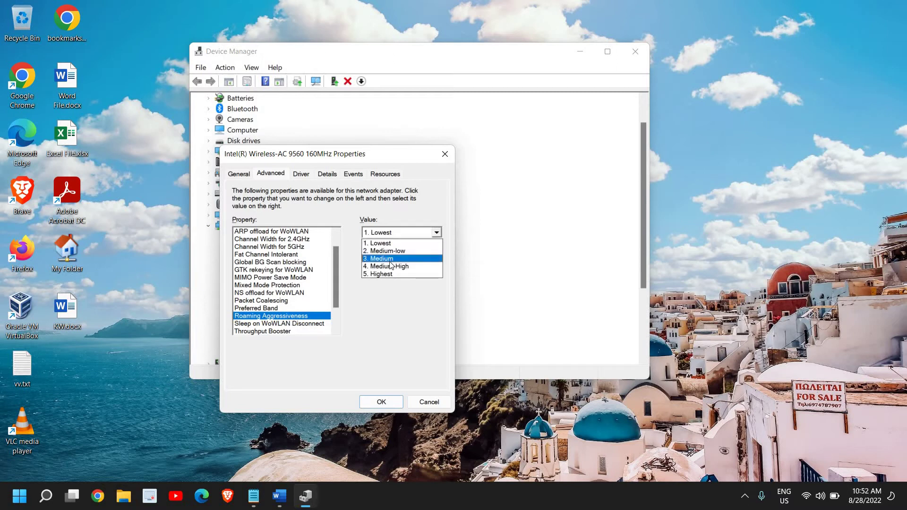
pyautogui.click(391, 314)
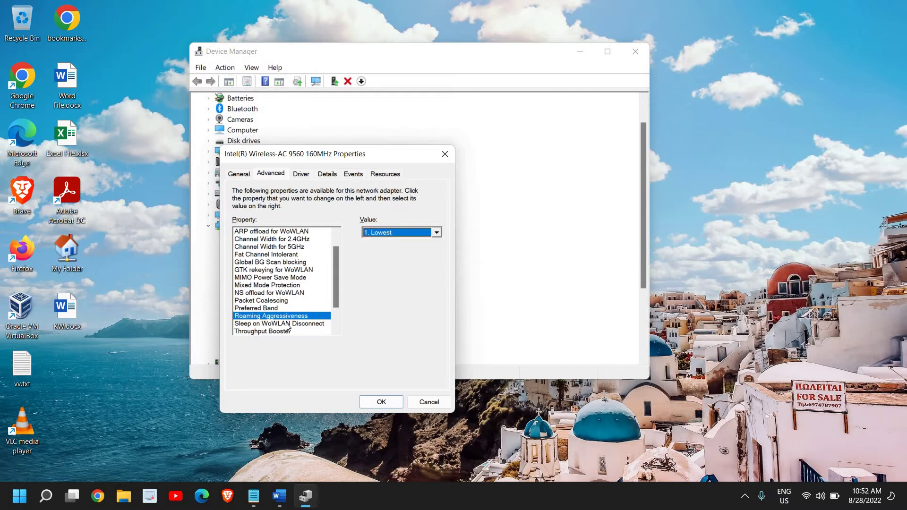
pyautogui.click(413, 232)
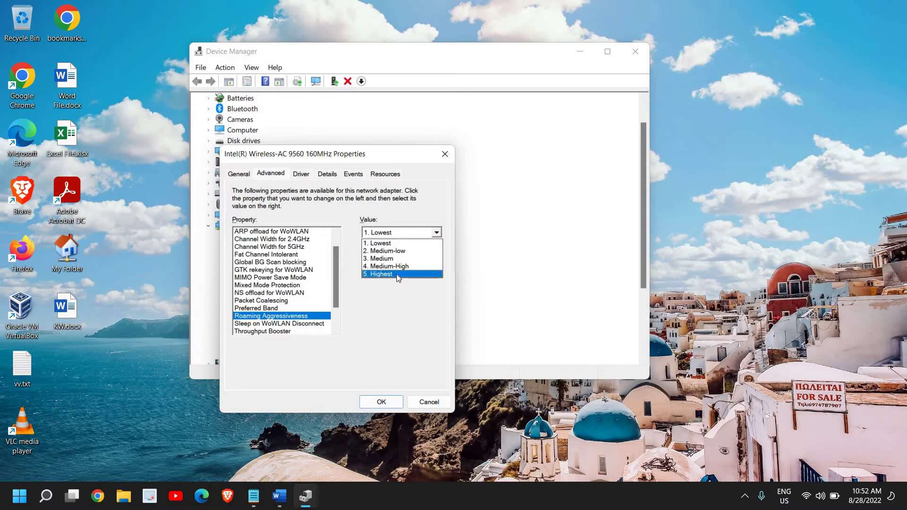
pyautogui.click(380, 245)
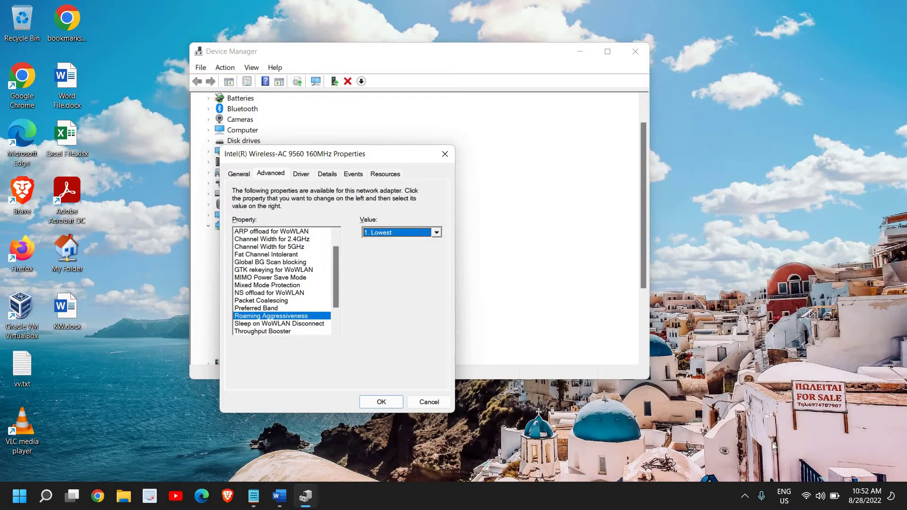
pyautogui.click(387, 233)
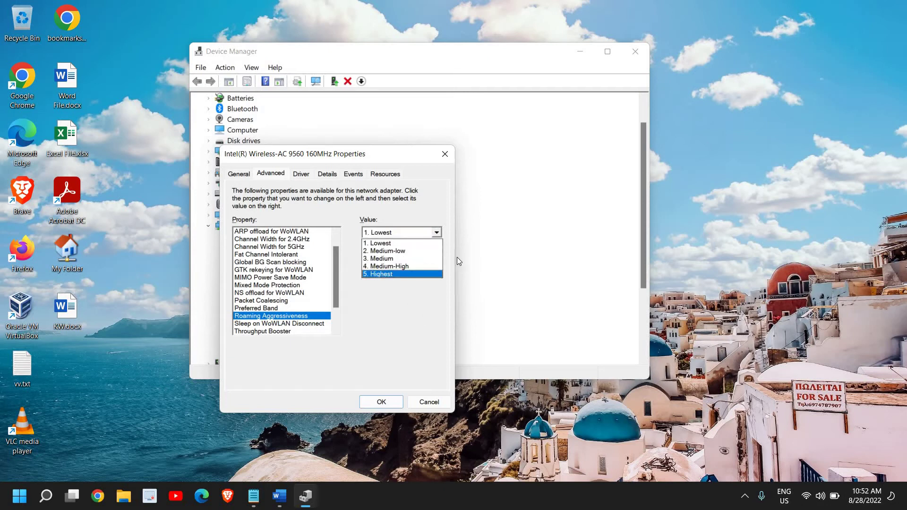
pyautogui.click(380, 244)
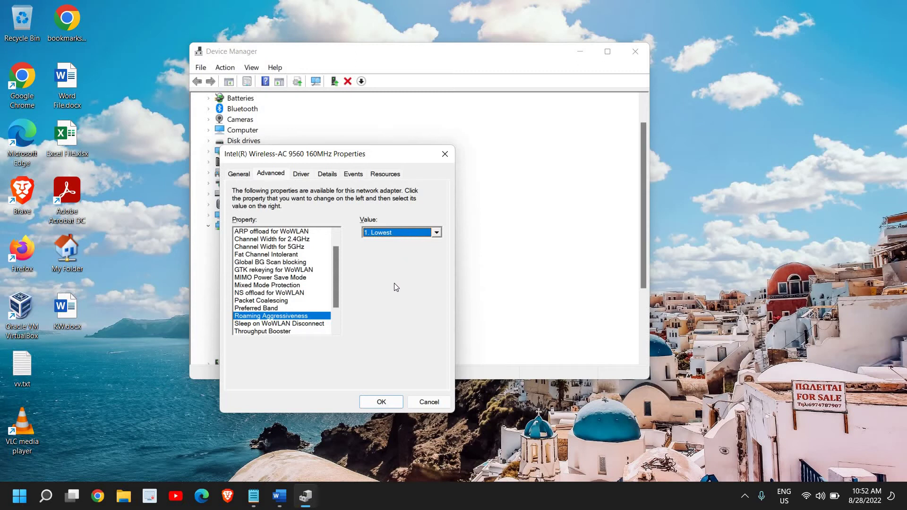
pyautogui.click(402, 232)
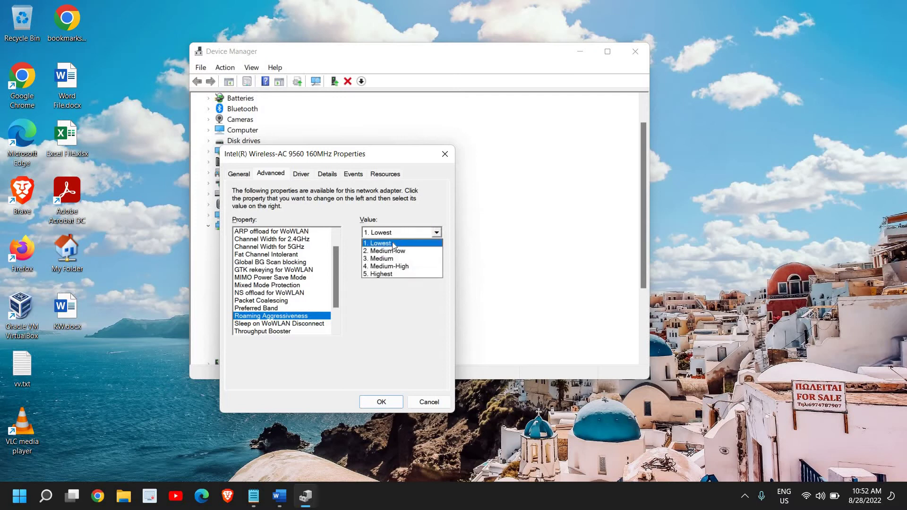
pyautogui.click(384, 246)
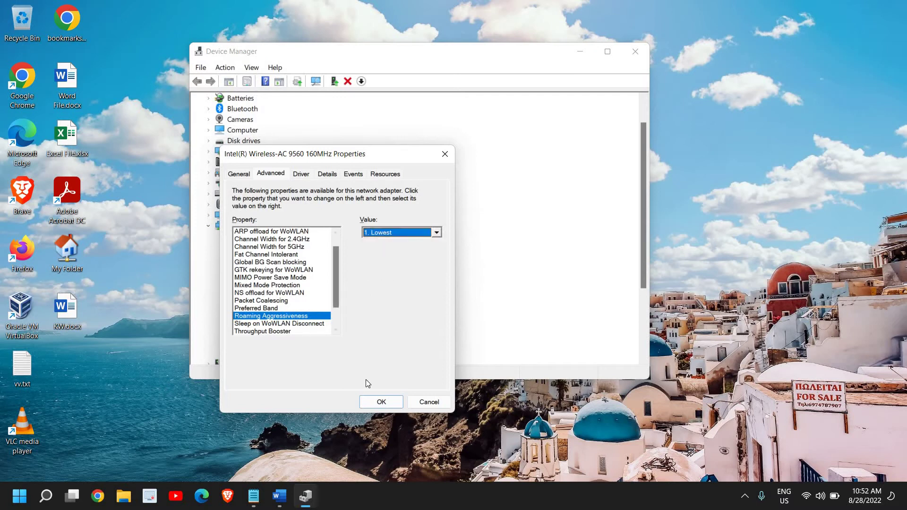
pyautogui.scroll(-2, 315, 329)
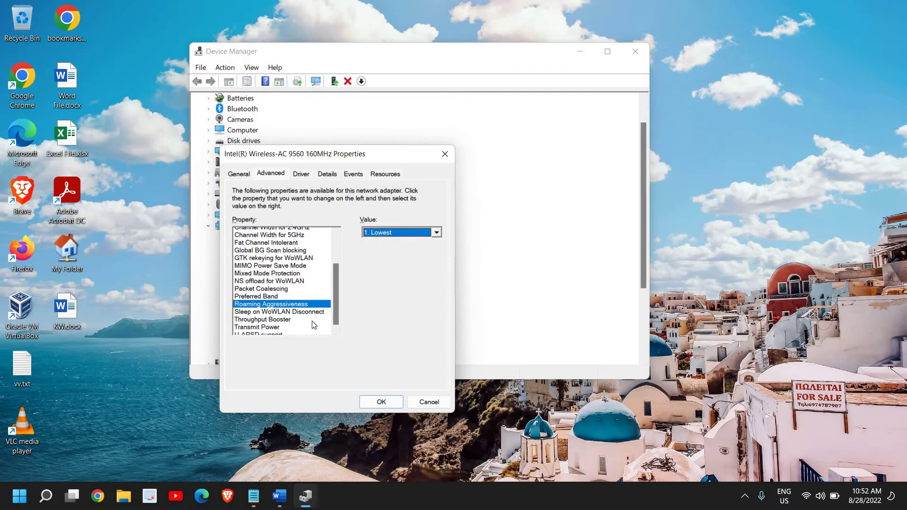
# Apply the adapter's advanced settings with OK and close Device Manager
pyautogui.click(382, 404)
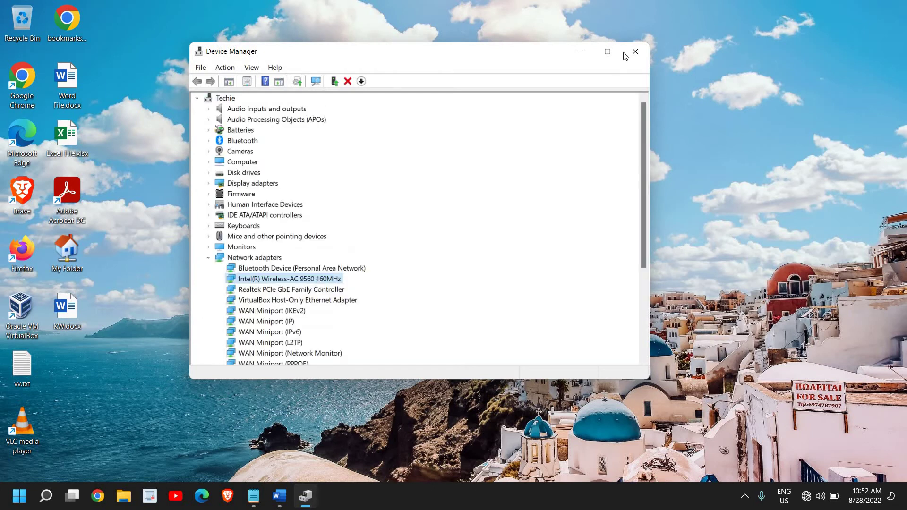
pyautogui.click(635, 51)
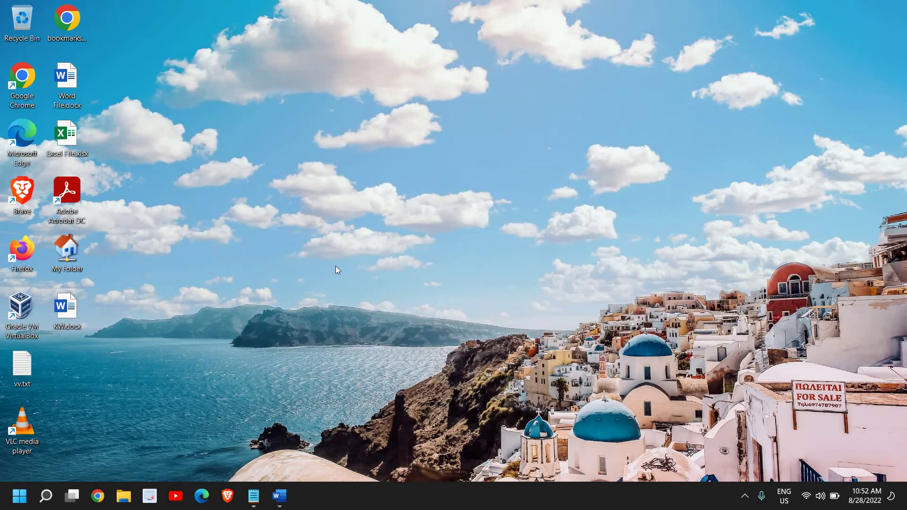
# Run ncpa.cpl from the Start menu's Run dialog to open Network Connections
pyautogui.rightClick(17, 500)
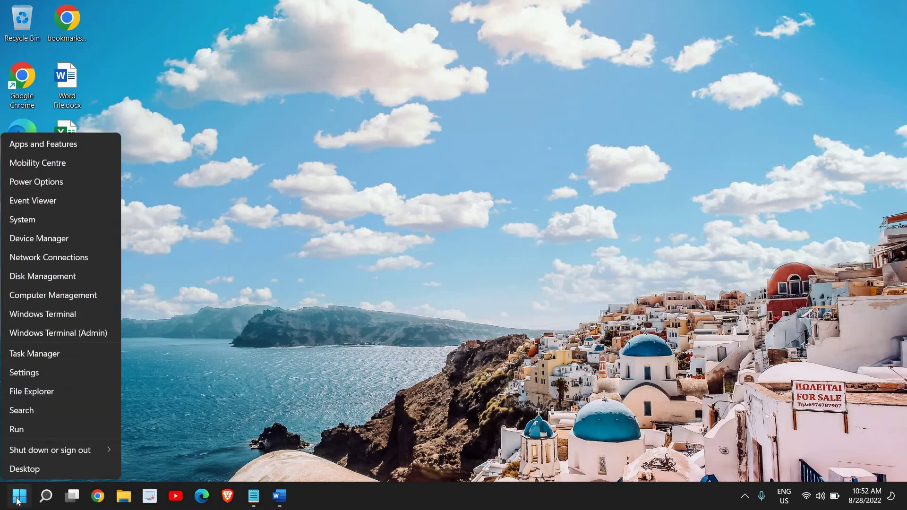
pyautogui.click(36, 433)
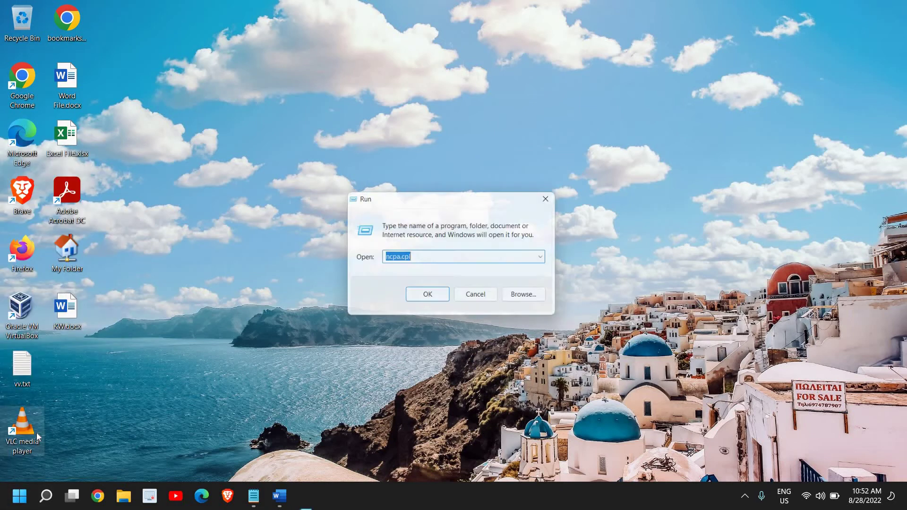
pyautogui.click(423, 259)
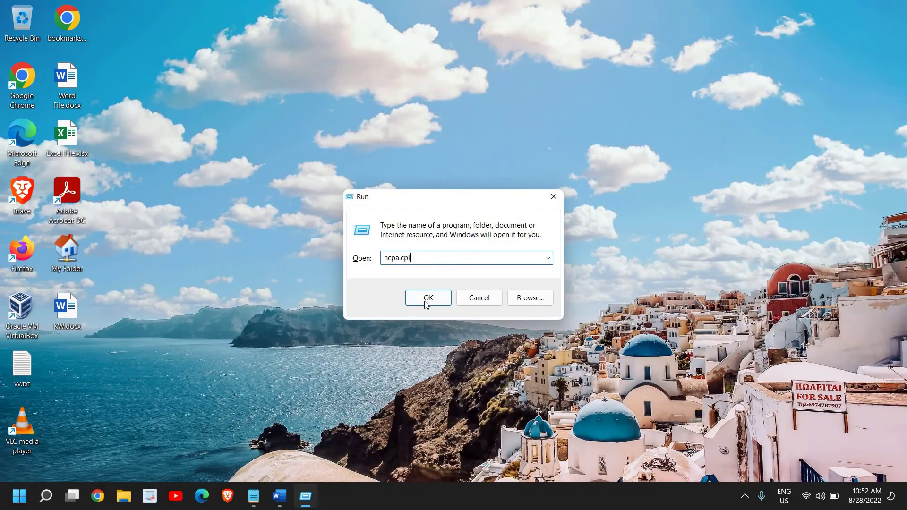
pyautogui.click(427, 299)
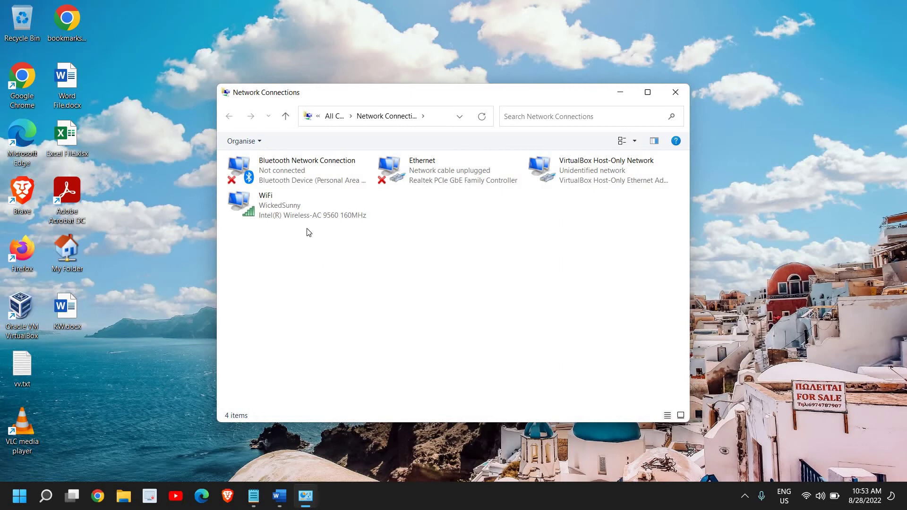
# Select the WiFi connection and open its right-click action menu
pyautogui.click(292, 208)
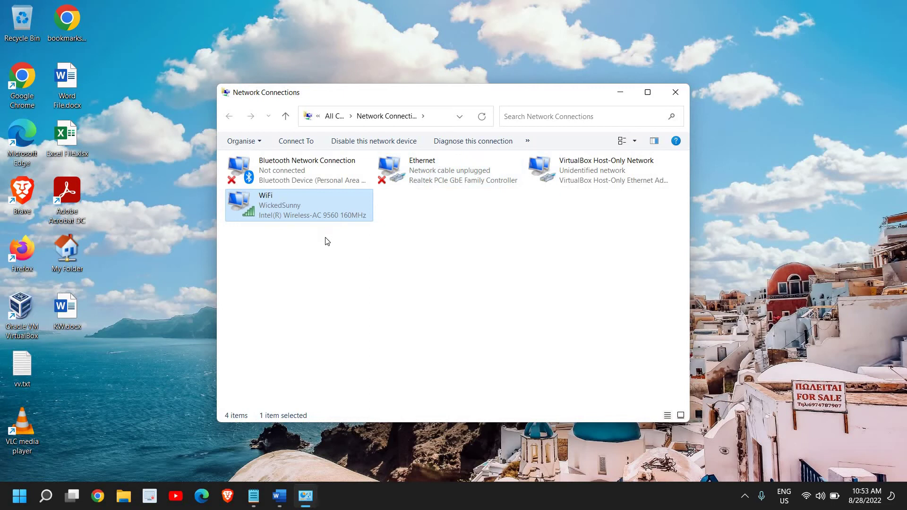
pyautogui.click(443, 173)
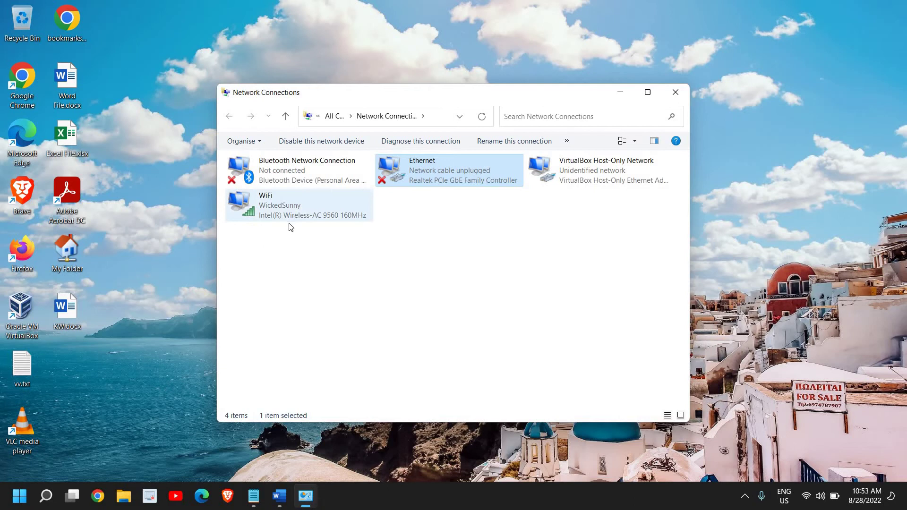
pyautogui.click(297, 208)
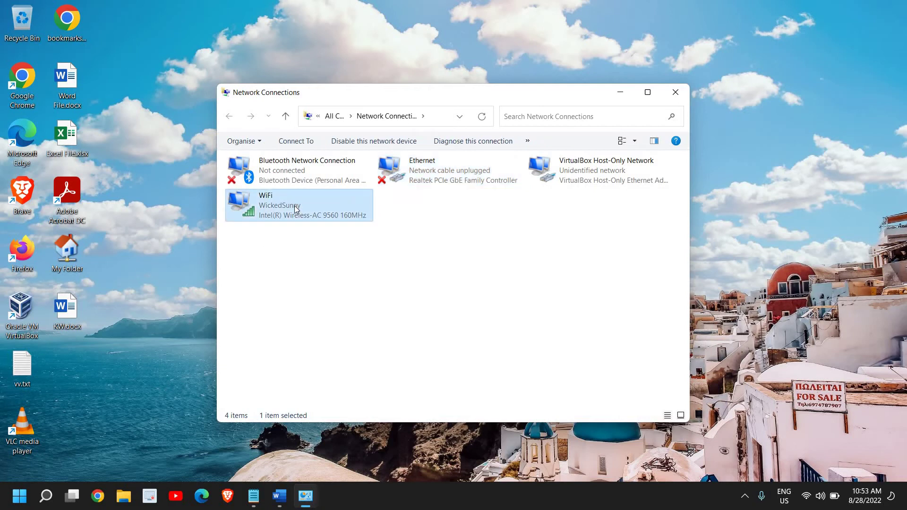
pyautogui.rightClick(296, 209)
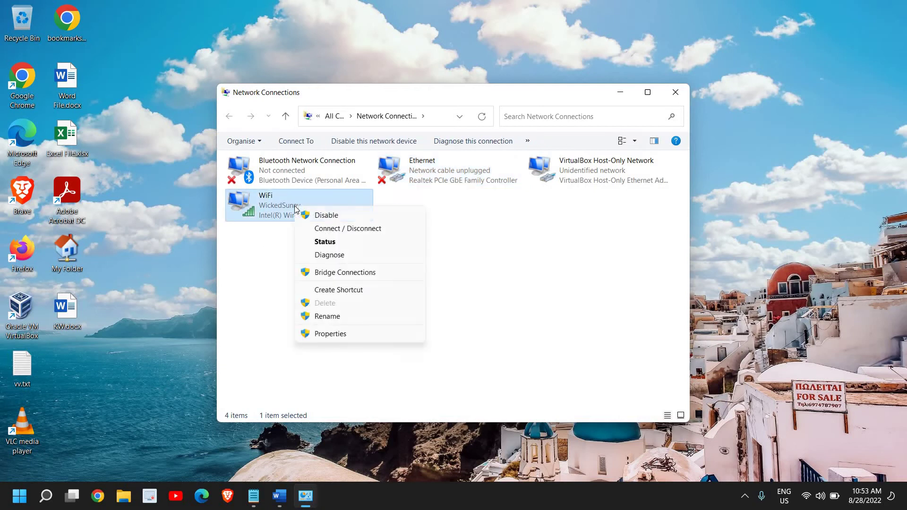
# Open WiFi's Internet Protocol Version 4 (TCP/IPv4) properties showing DNS 8.8.8.8 and 8.8.4.4
pyautogui.click(331, 334)
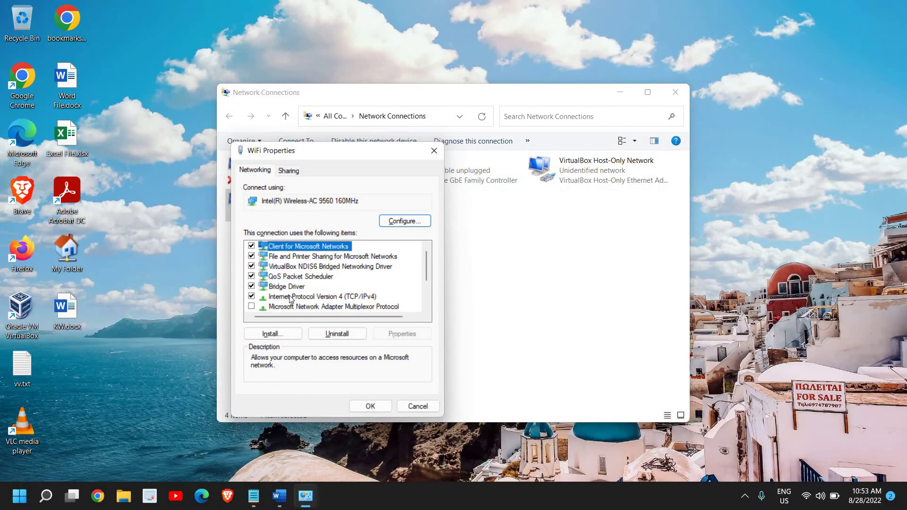
pyautogui.click(314, 296)
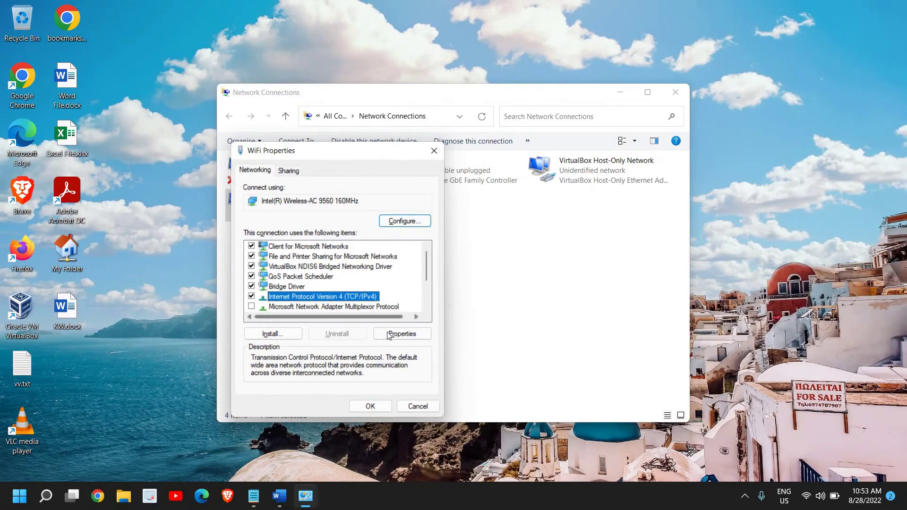
pyautogui.click(388, 334)
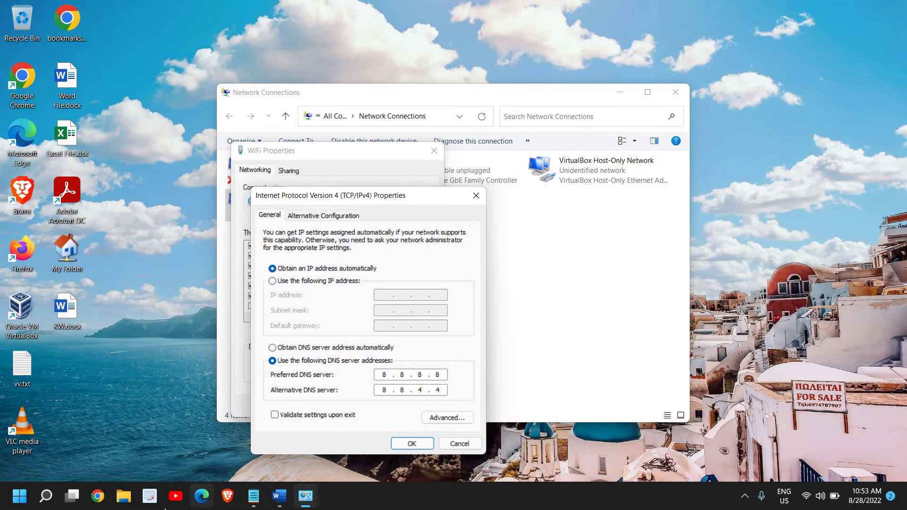
# In the Word notes, highlight the Google DNS (8.8.8.8, 8.8.4.4) and Cloud DNS (1.1.1.1, 1.0.0.1) addresses
pyautogui.click(253, 496)
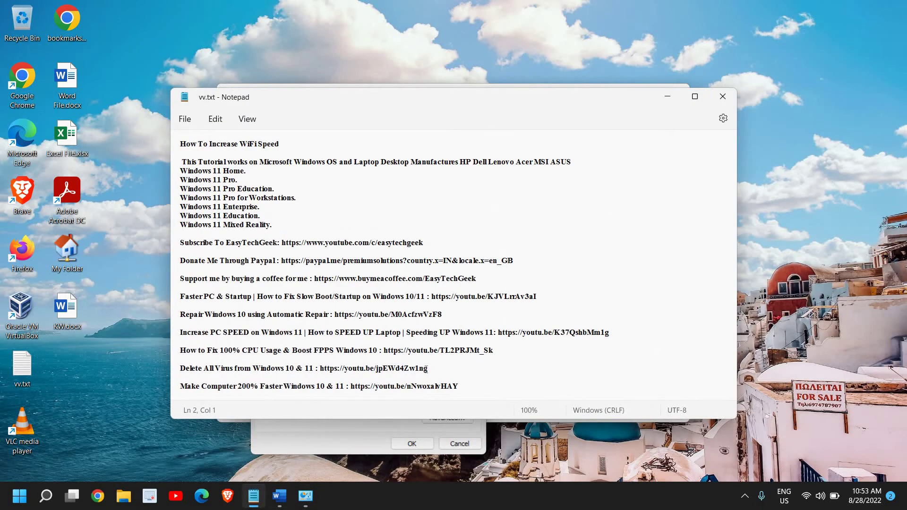
pyautogui.click(668, 97)
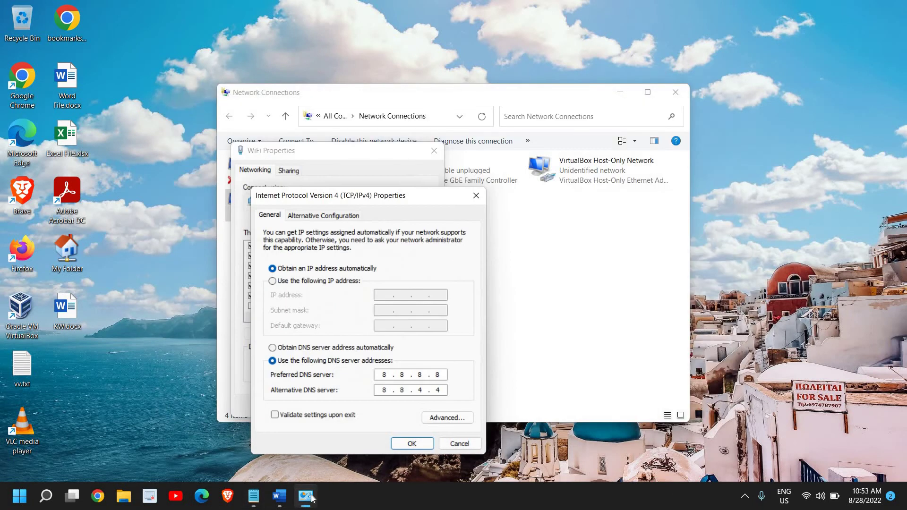
pyautogui.click(280, 496)
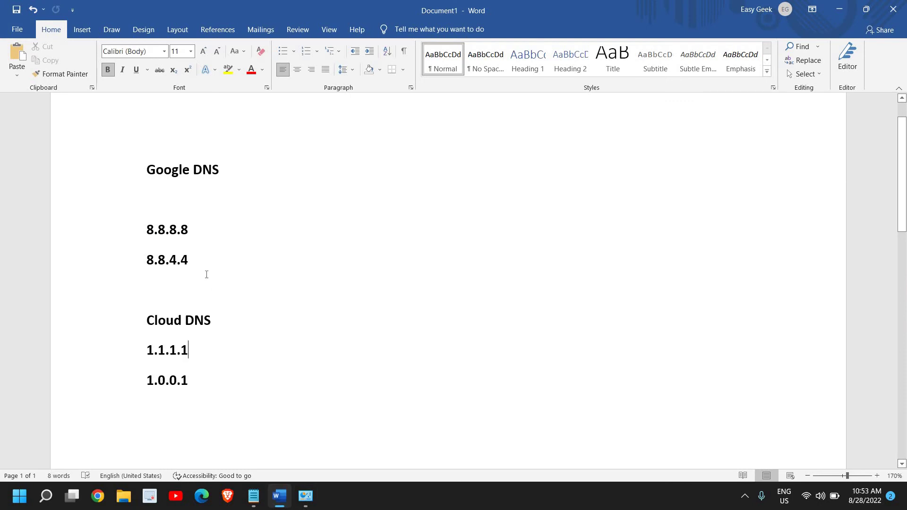
pyautogui.moveTo(198, 269); pyautogui.dragTo(140, 225)
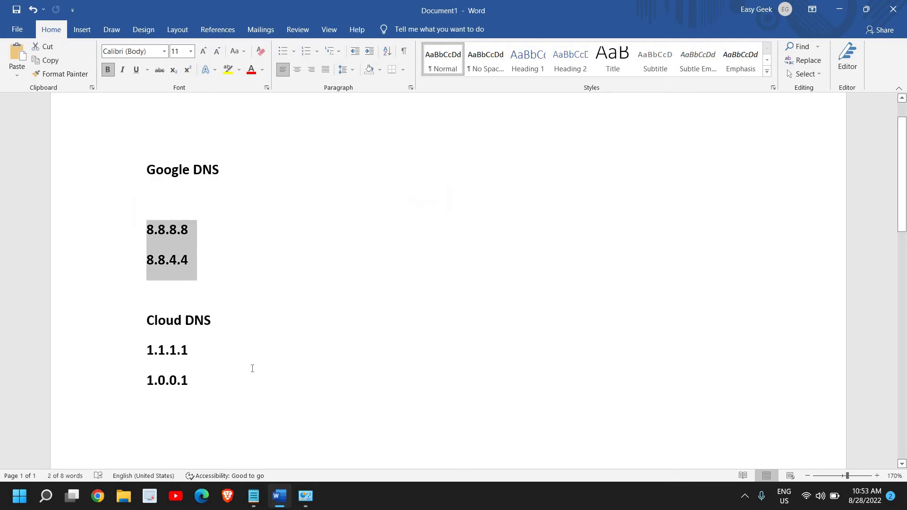
pyautogui.click(237, 352)
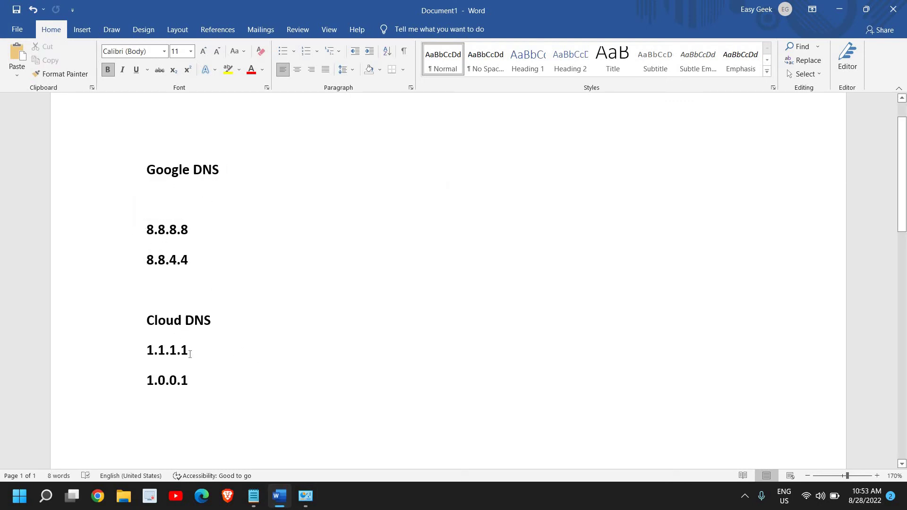
pyautogui.moveTo(194, 388); pyautogui.dragTo(135, 342)
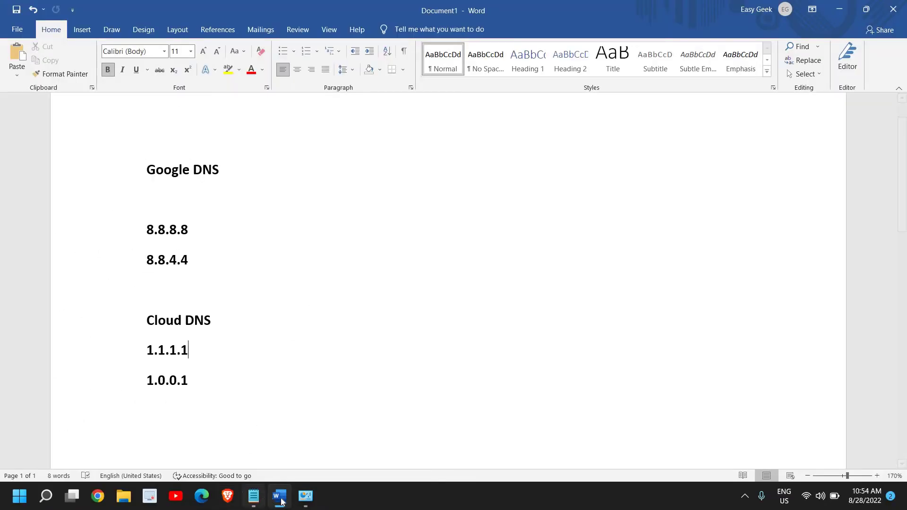
# Compare the IPv4 preferred and alternate DNS server boxes against the Word DNS notes
pyautogui.click(305, 495)
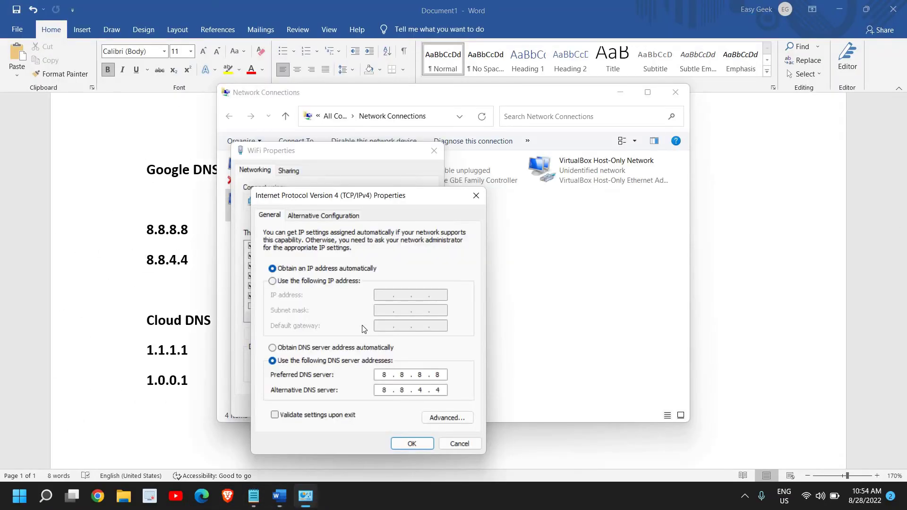
pyautogui.click(400, 374)
pyautogui.click(386, 392)
pyautogui.click(203, 389)
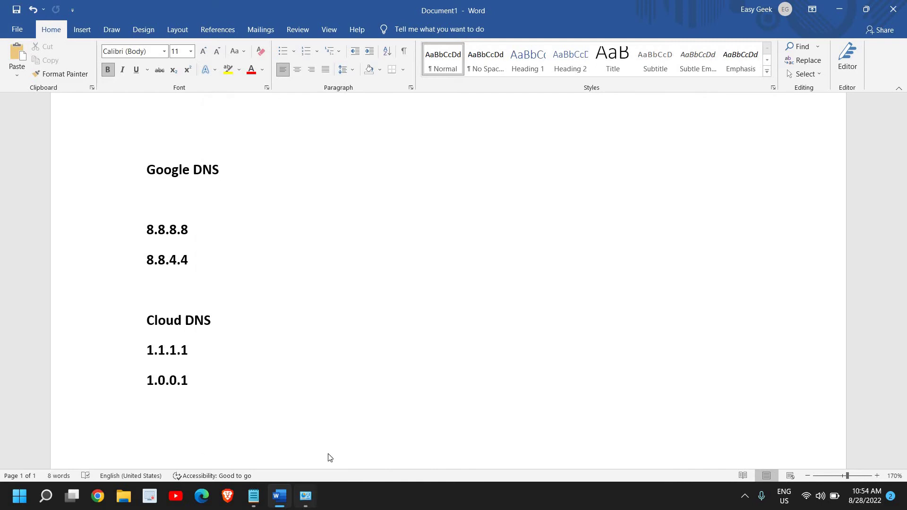
pyautogui.click(306, 495)
# Close the IPv4 and Wi-Fi Properties dialogs, then minimize Word to show the desktop
pyautogui.click(447, 447)
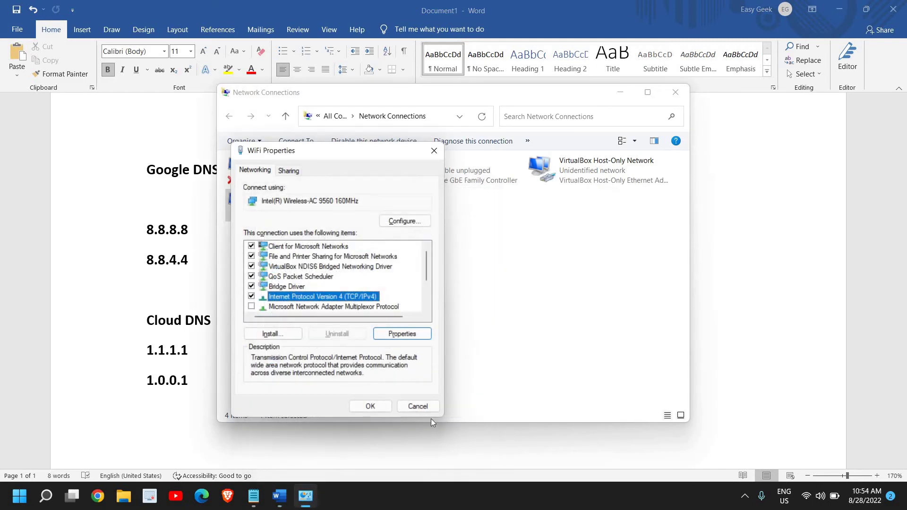
pyautogui.click(425, 407)
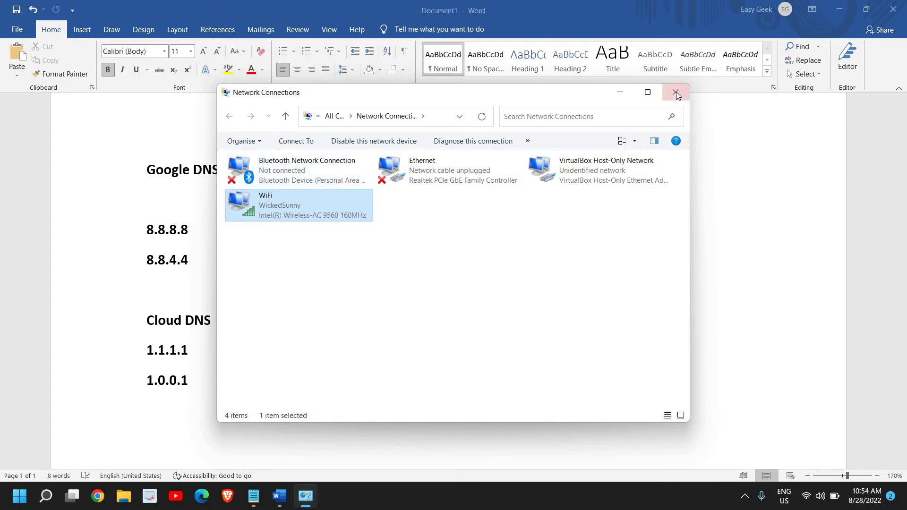
pyautogui.click(823, 4)
pyautogui.click(840, 9)
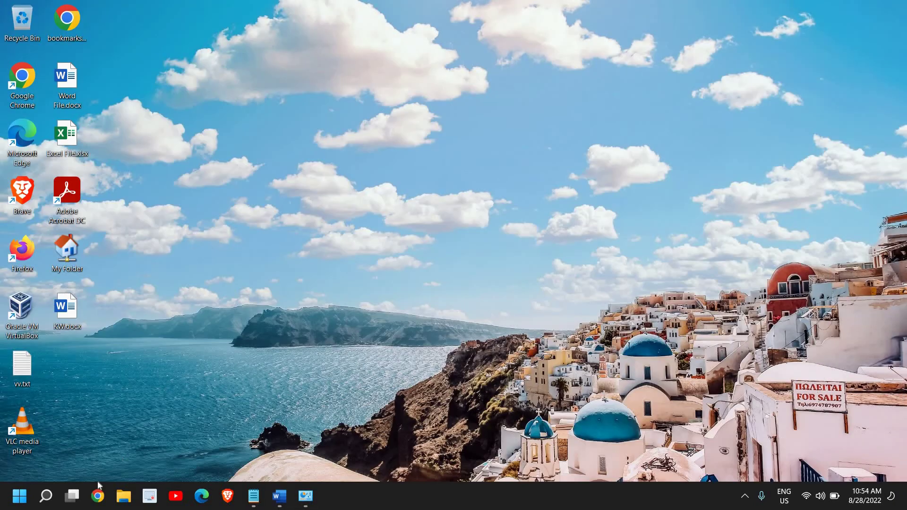
# Open Device Manager and expand Network adapters, selecting the Intel Wireless-AC 9560 and Realtek adapters
pyautogui.rightClick(17, 502)
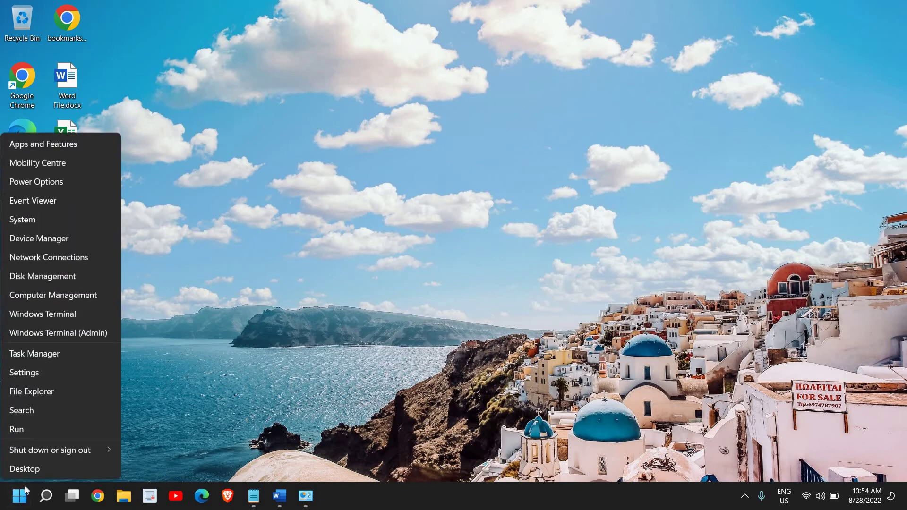
pyautogui.click(19, 241)
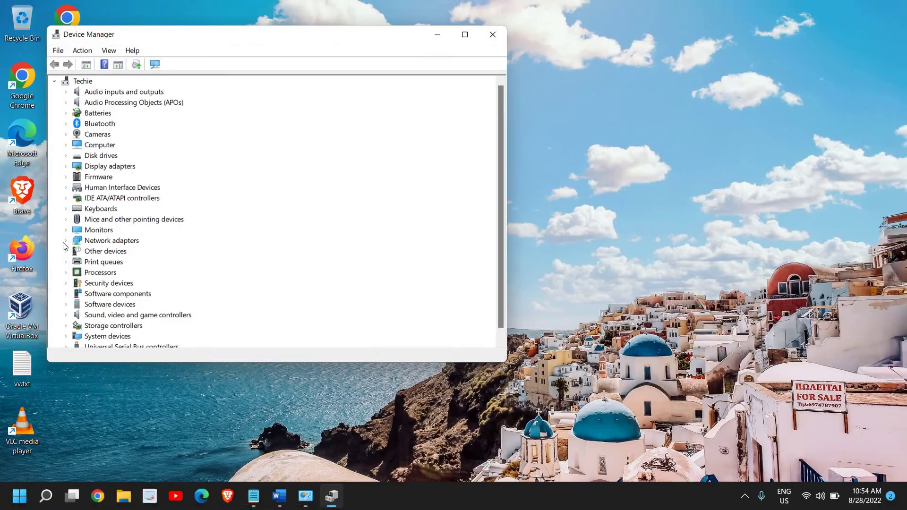
pyautogui.click(65, 241)
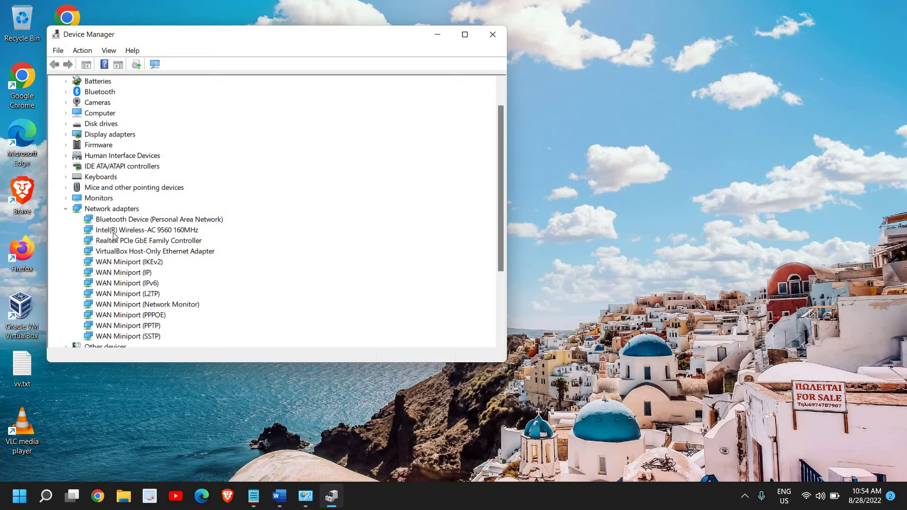
pyautogui.click(147, 230)
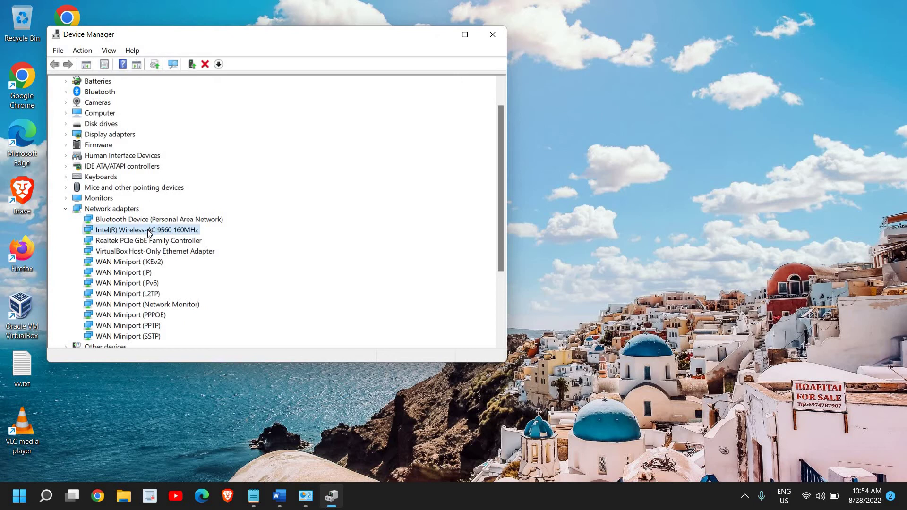
pyautogui.click(107, 242)
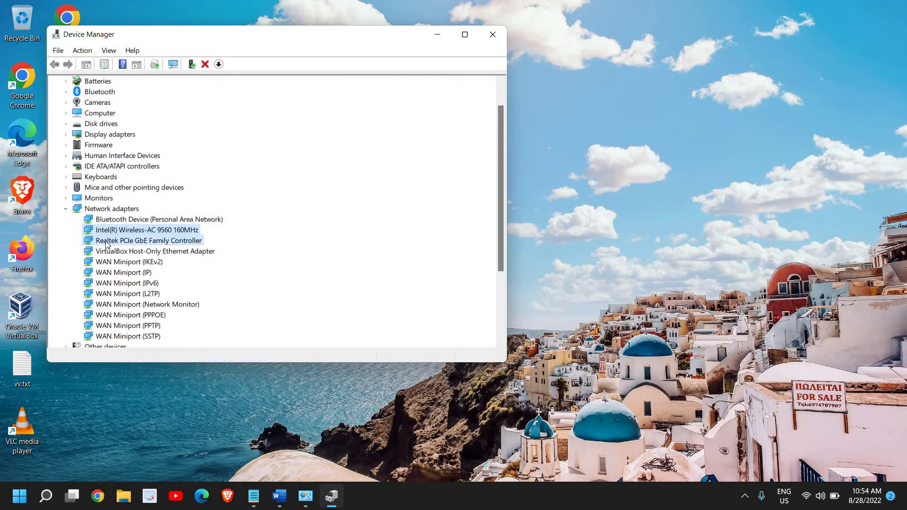
# Review the Intel Wireless-AC 9560 160MHz adapter's Advanced properties and cancel without changes
pyautogui.rightClick(144, 231)
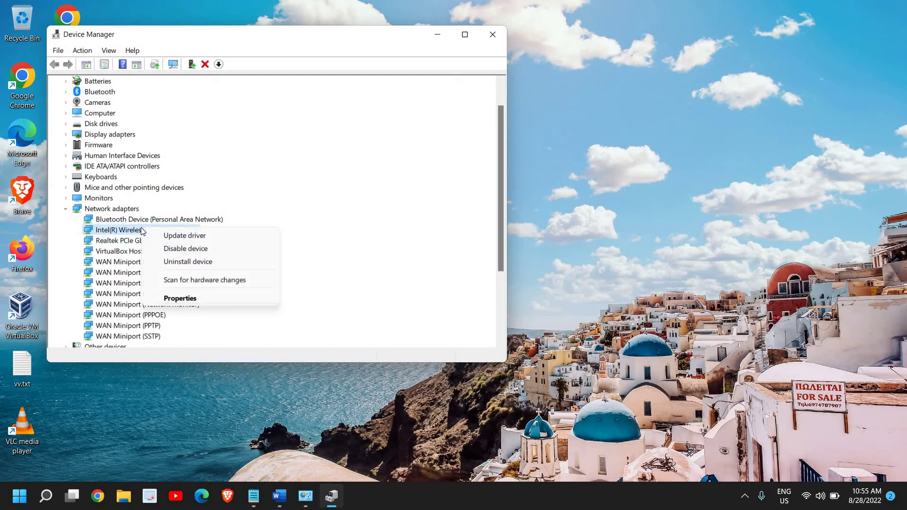
pyautogui.click(169, 300)
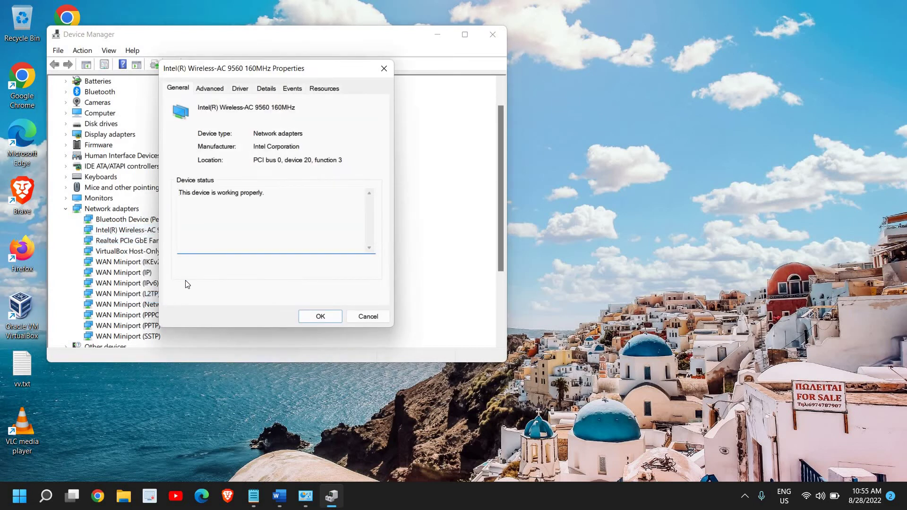
pyautogui.click(208, 92)
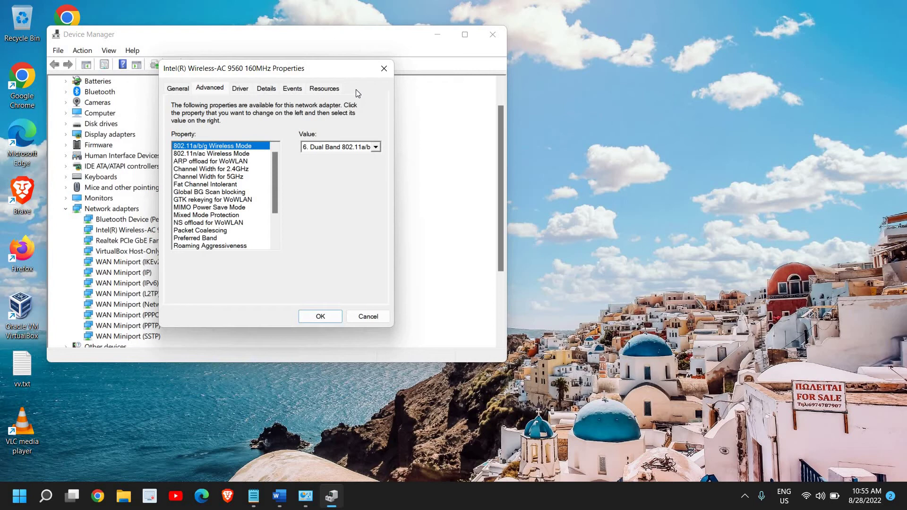
pyautogui.press('alt')
pyautogui.click(369, 317)
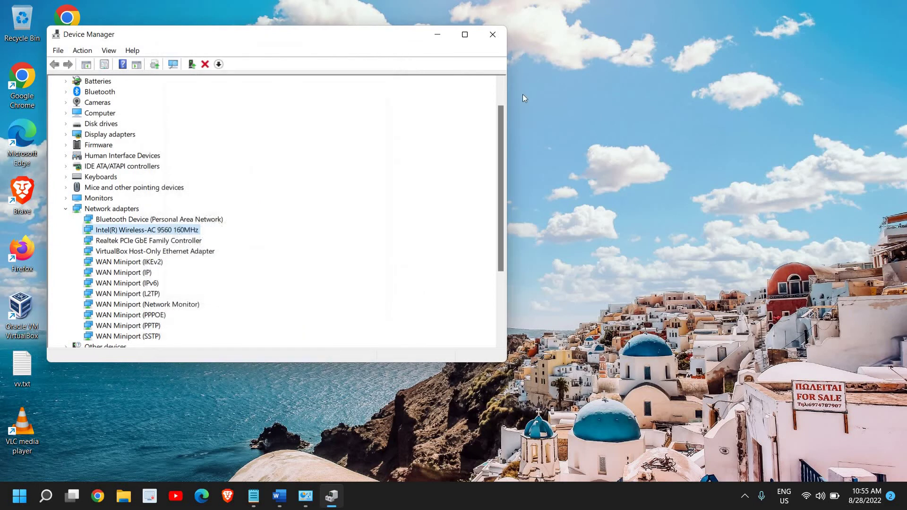
# Close Device Manager and show the Wi-Fi network list in Quick Settings
pyautogui.click(492, 36)
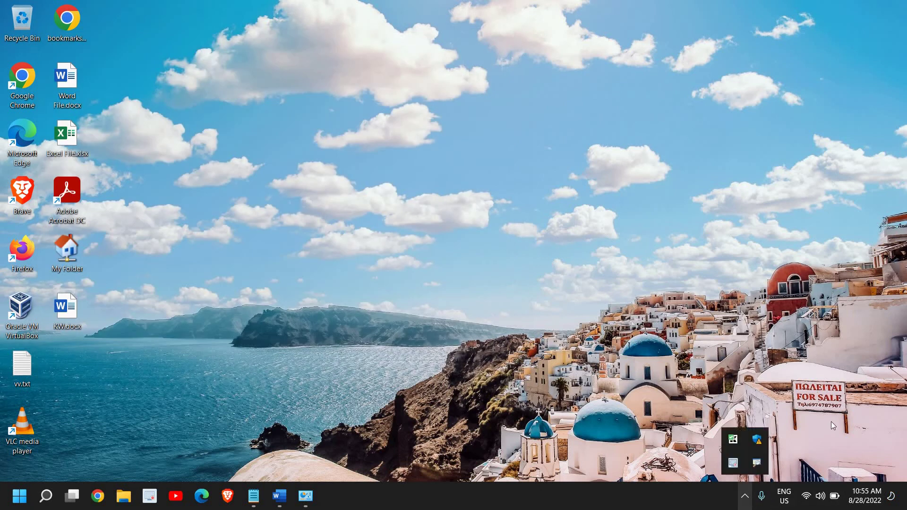
pyautogui.moveTo(808, 502)
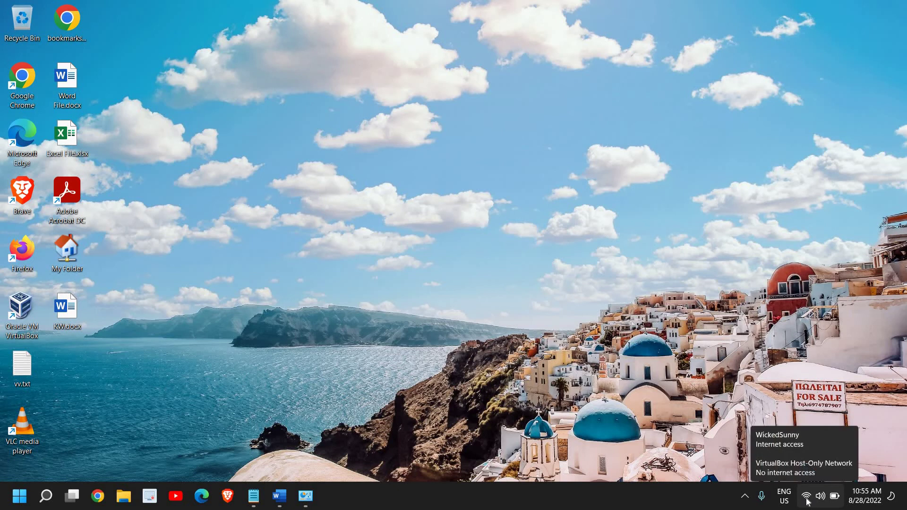
pyautogui.click(809, 500)
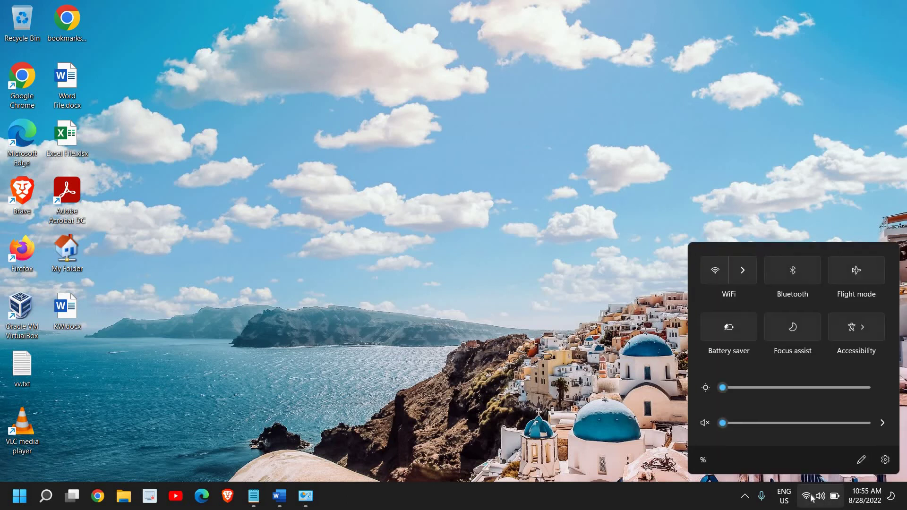
pyautogui.click(747, 273)
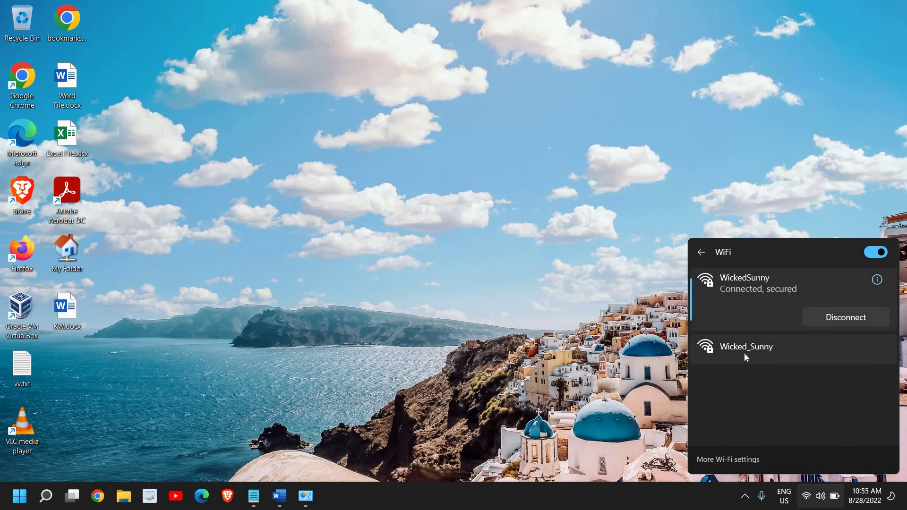
# View the WickedSunny network's properties, then return to the Quick Settings Wi-Fi list
pyautogui.click(877, 281)
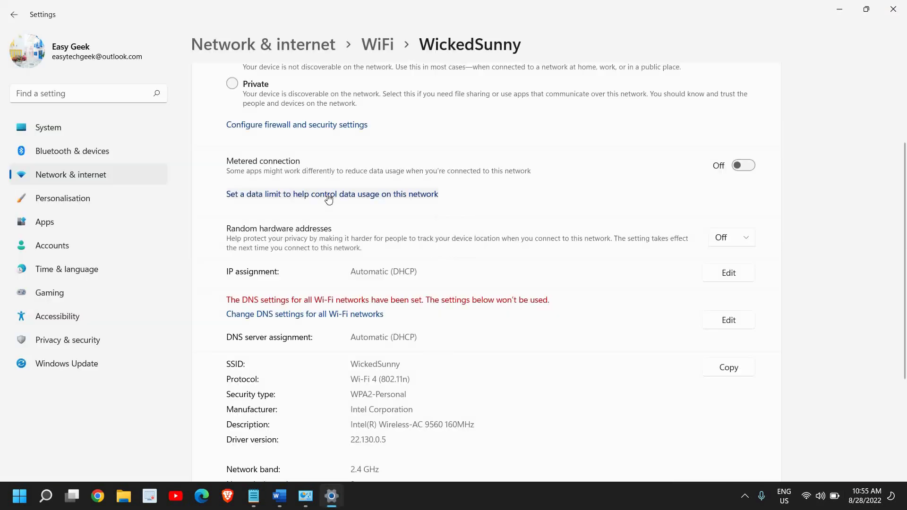
pyautogui.click(894, 9)
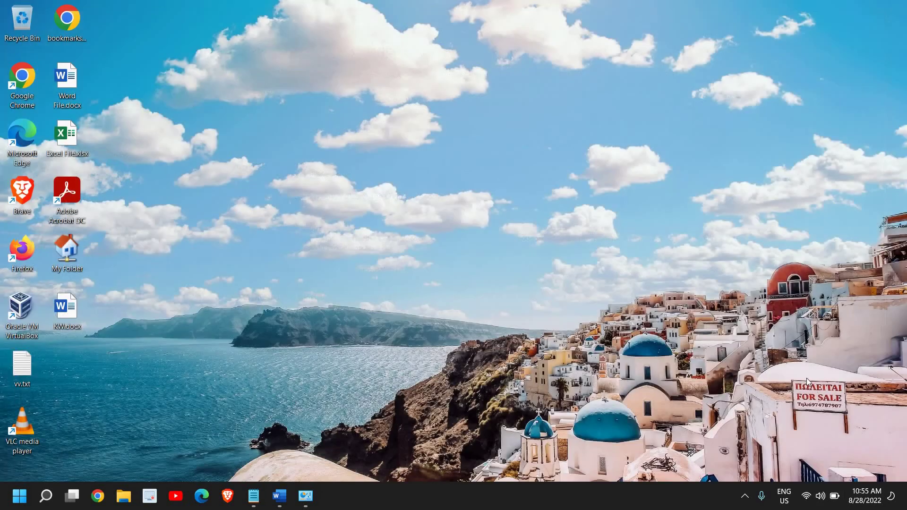
pyautogui.click(809, 501)
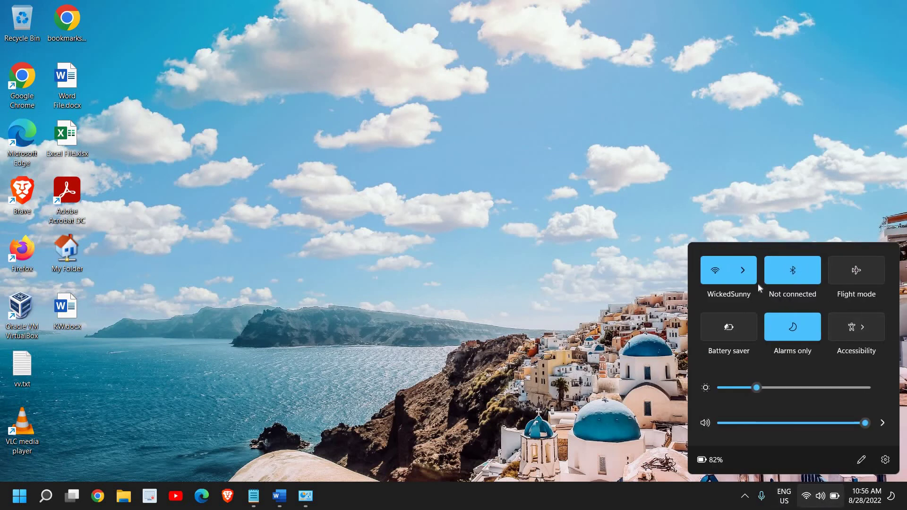
pyautogui.click(748, 271)
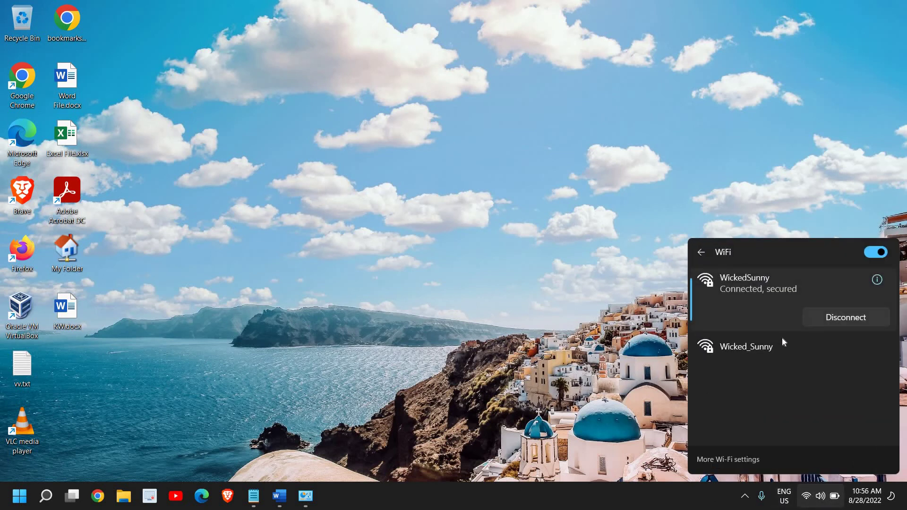